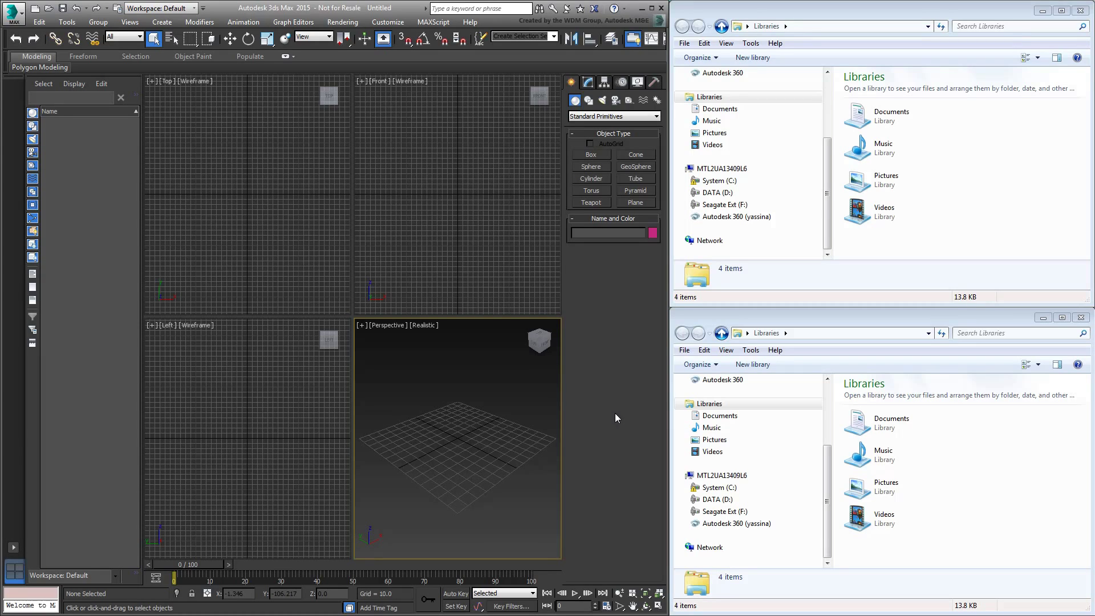
Reset 3ds Max to an empty scene, then reopen the Welcome Screen from the Help menu.
{"action": "left_click", "coordinate": [14, 13]}
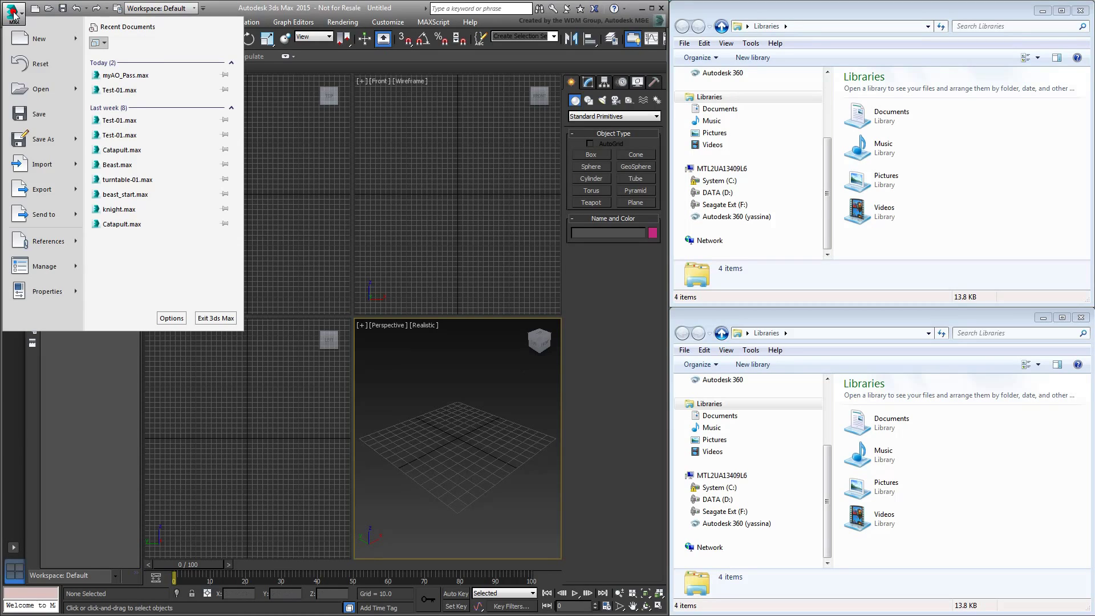
{"action": "left_click", "coordinate": [40, 64]}
{"action": "left_click", "coordinate": [319, 334]}
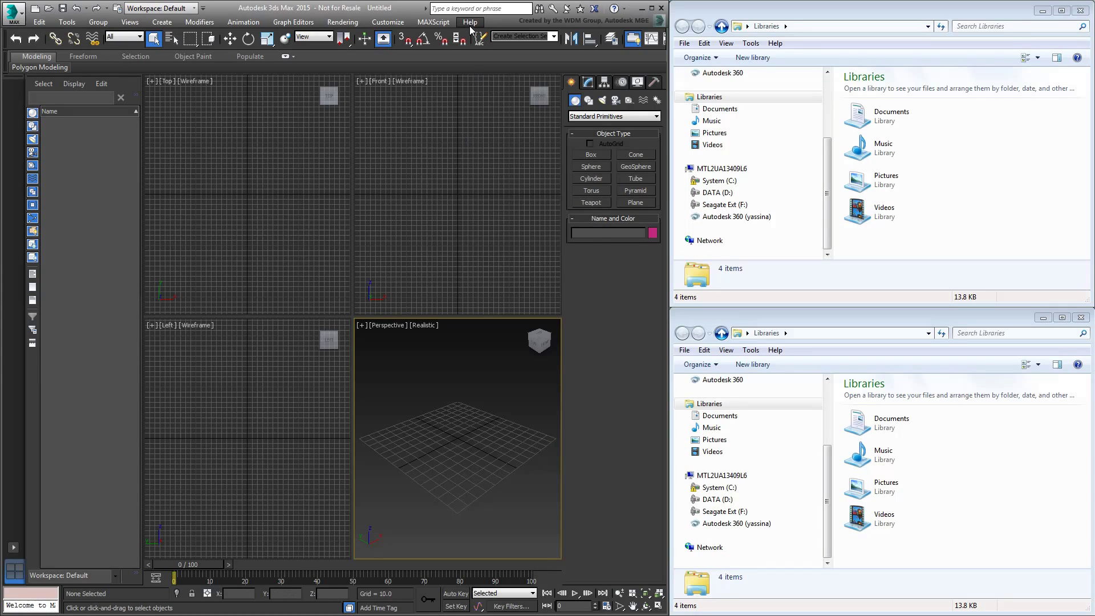
{"action": "left_click", "coordinate": [470, 24]}
{"action": "left_click", "coordinate": [508, 79]}
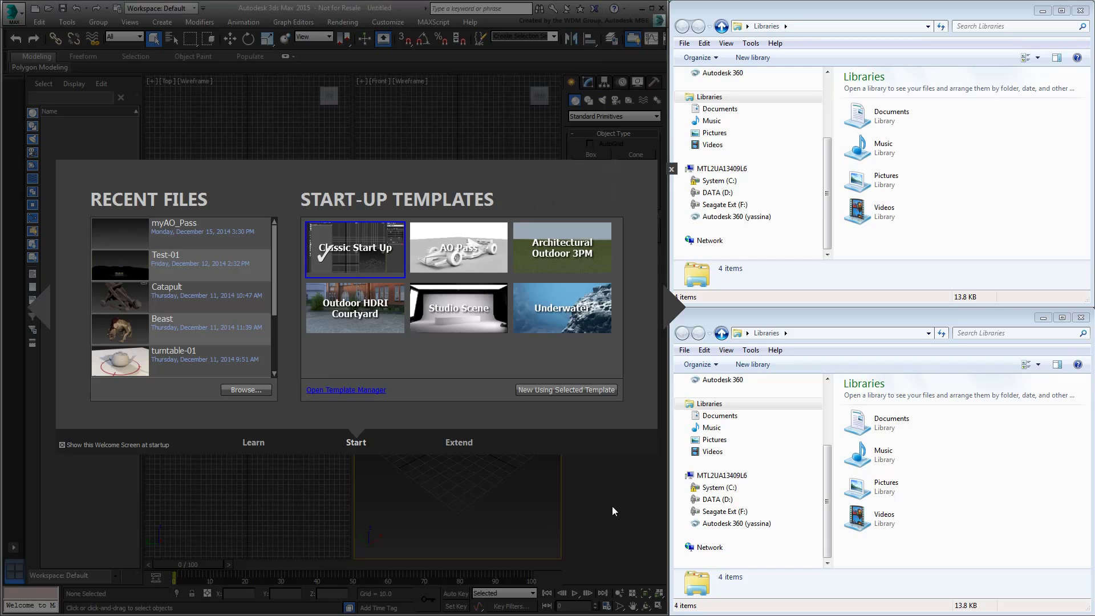
Move the Template Manager to the upper left and select the Studio Scene template's full scene file path.
{"action": "left_click", "coordinate": [379, 394]}
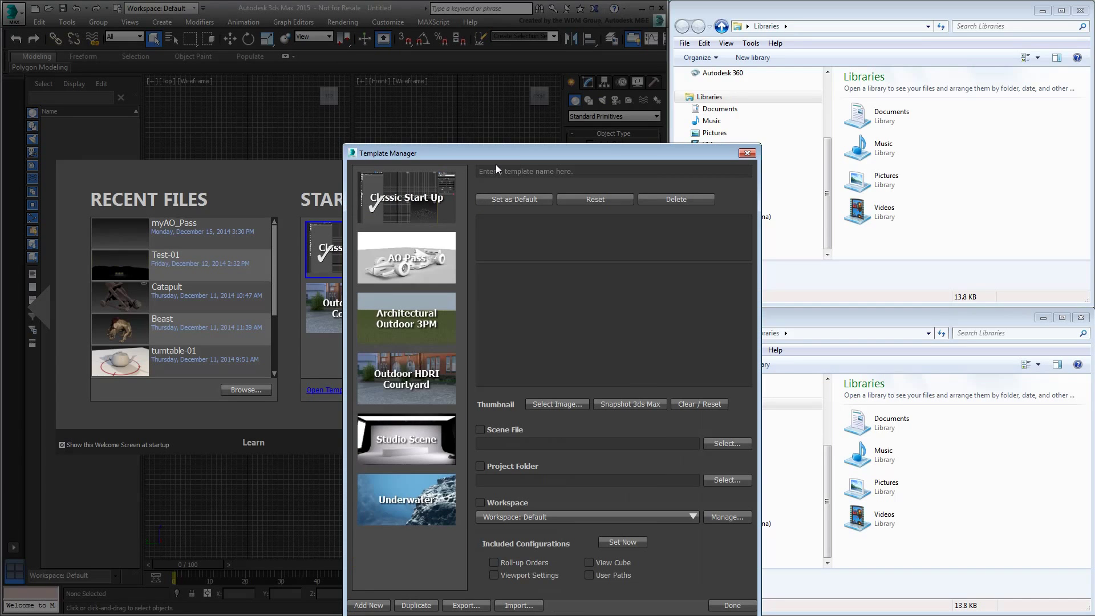
{"action": "left_click_drag", "start_coordinate": [512, 156], "coordinate": [195, 90]}
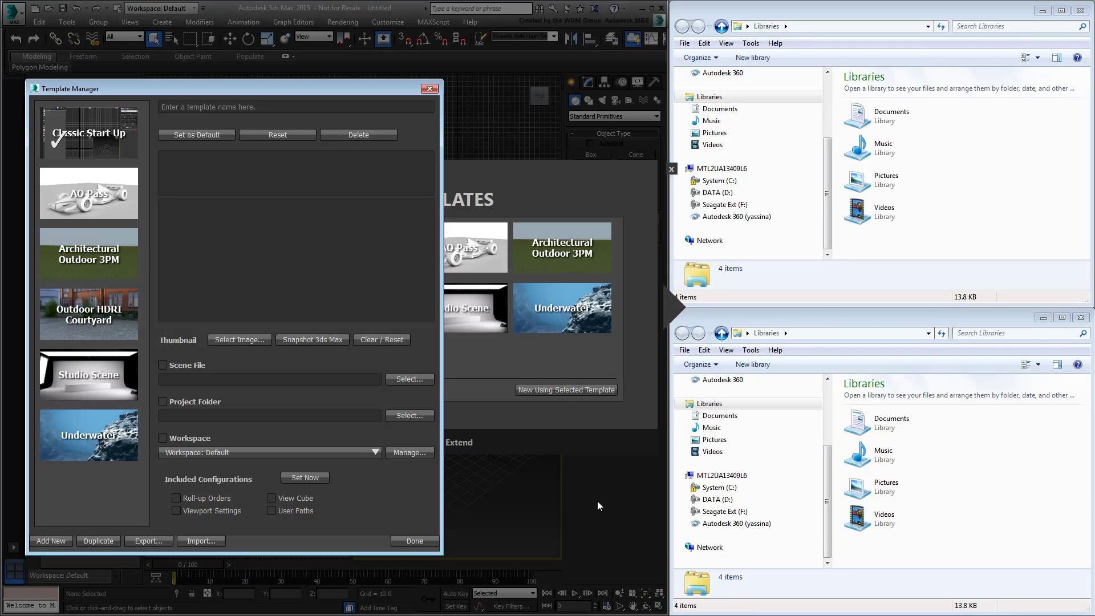
{"action": "left_click", "coordinate": [97, 372]}
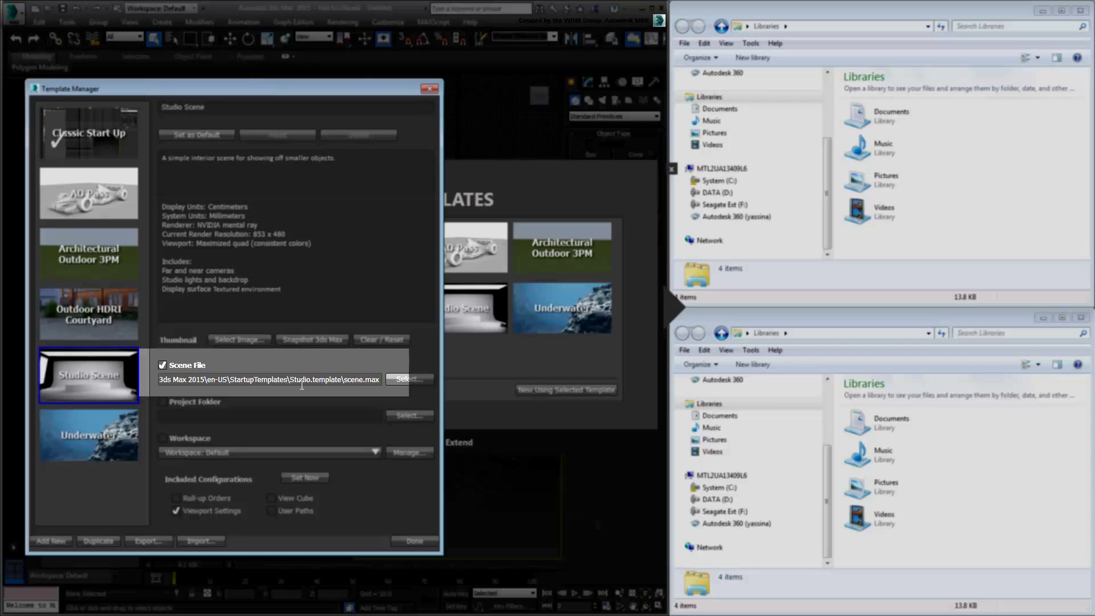
{"action": "key", "text": "Home"}
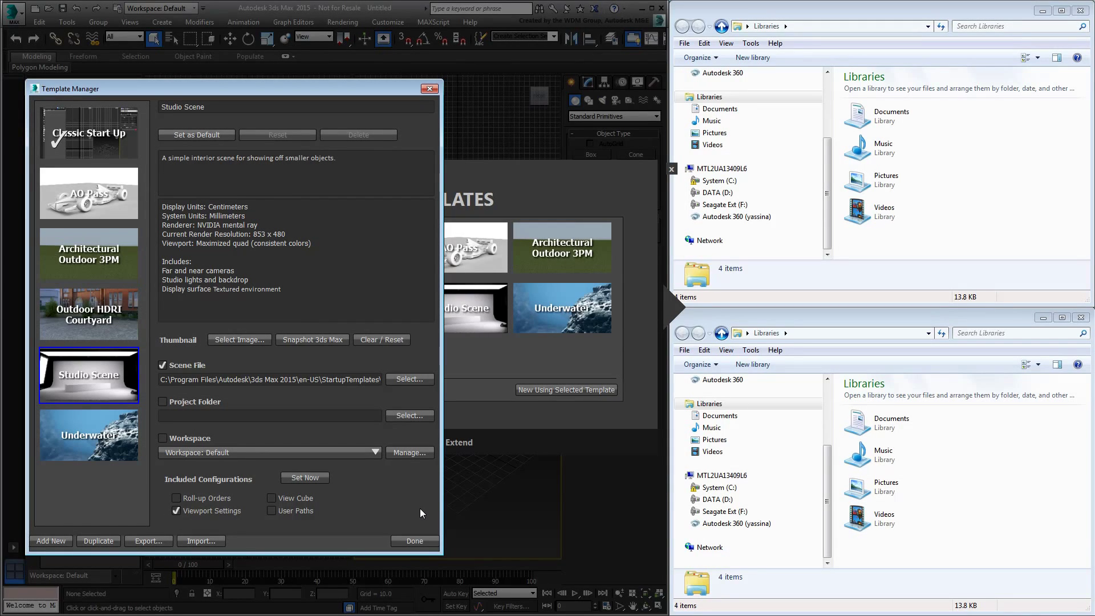
{"action": "left_click_drag", "start_coordinate": [380, 380], "coordinate": [143, 383]}
Copy the Studio Scene file path and paste it into the top Explorer address bar to reach StartupTemplates.
{"action": "right_click", "coordinate": [220, 378]}
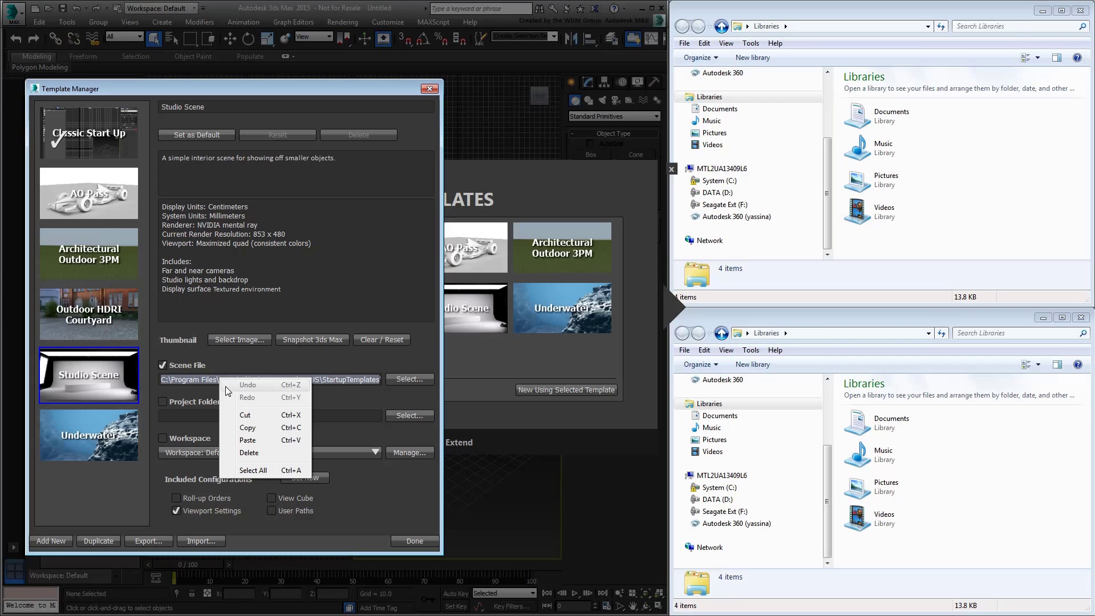
{"action": "left_click", "coordinate": [245, 425]}
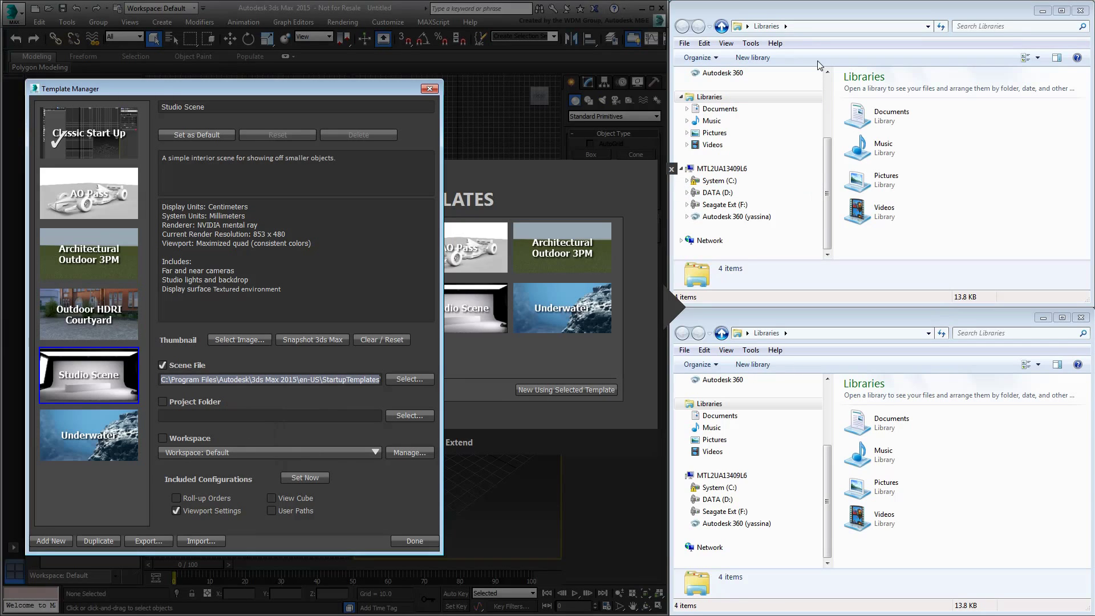
{"action": "left_click", "coordinate": [805, 26]}
{"action": "right_click", "coordinate": [806, 25]}
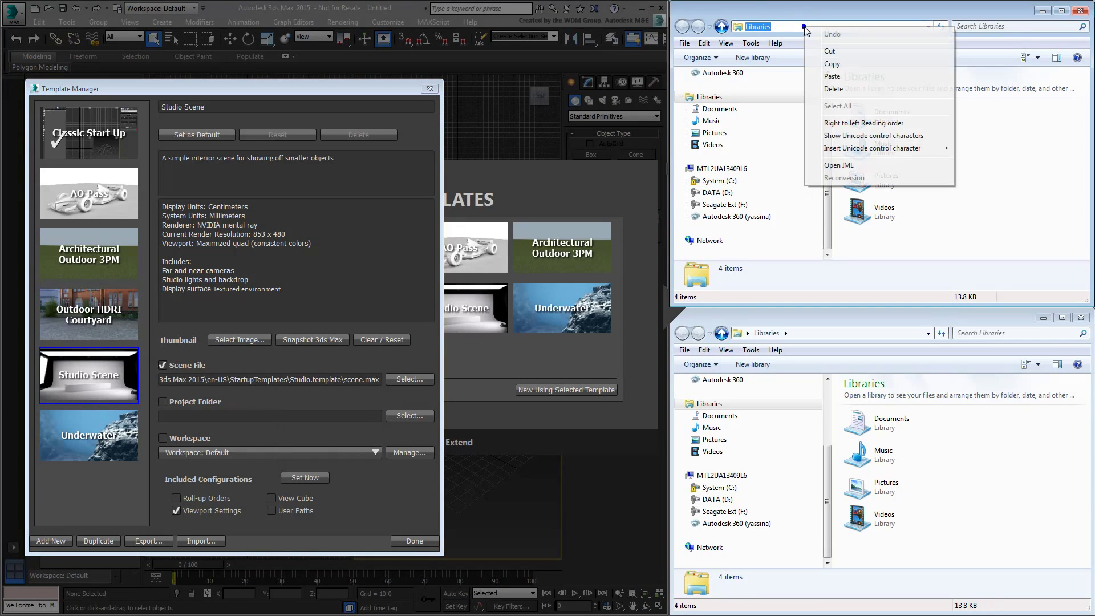
{"action": "left_click", "coordinate": [831, 77]}
{"action": "key", "text": "Return"}
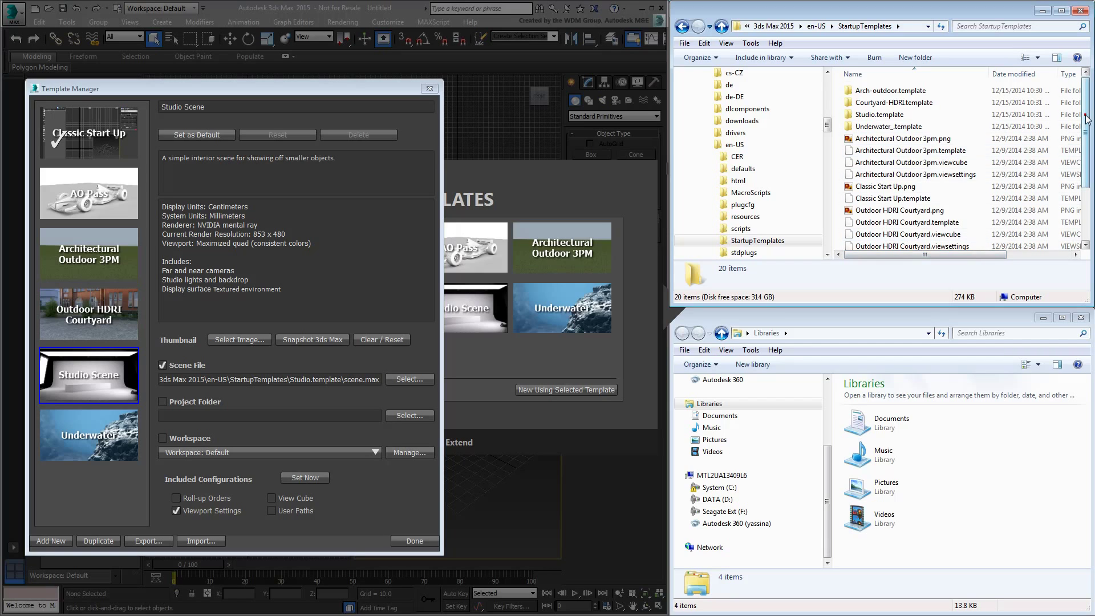
{"action": "mouse_move", "coordinate": [1085, 115]}
{"action": "left_mouse_down"}
{"action": "mouse_move", "coordinate": [1087, 186]}
{"action": "mouse_move", "coordinate": [1085, 117]}
{"action": "left_mouse_up"}
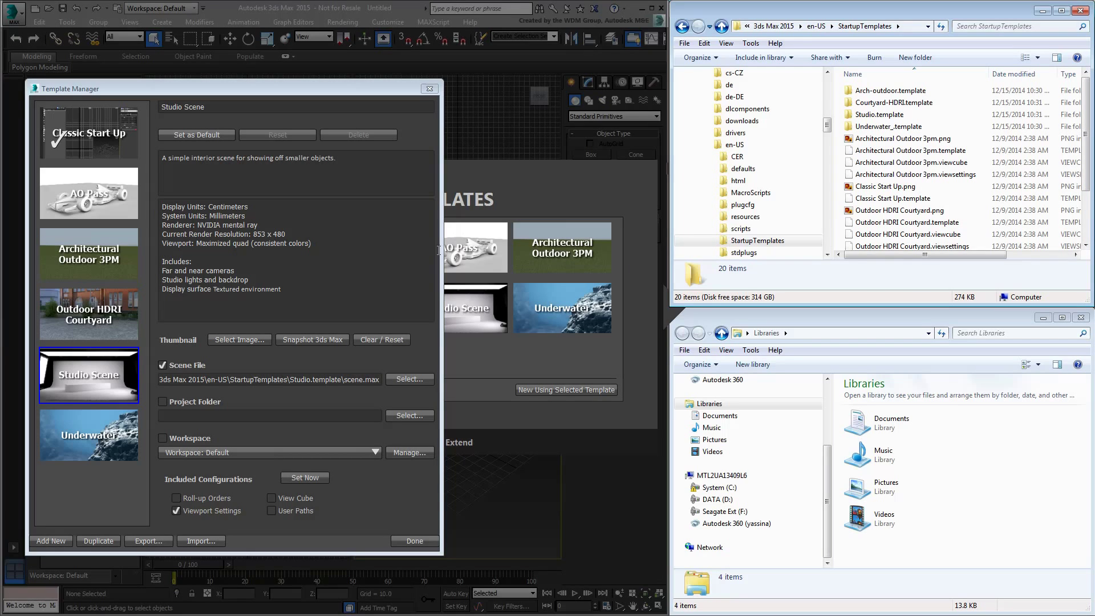
Compare the Architectural Outdoor 3PM and Studio Scene template details while scrolling the StartupTemplates folder list.
{"action": "left_click", "coordinate": [88, 257]}
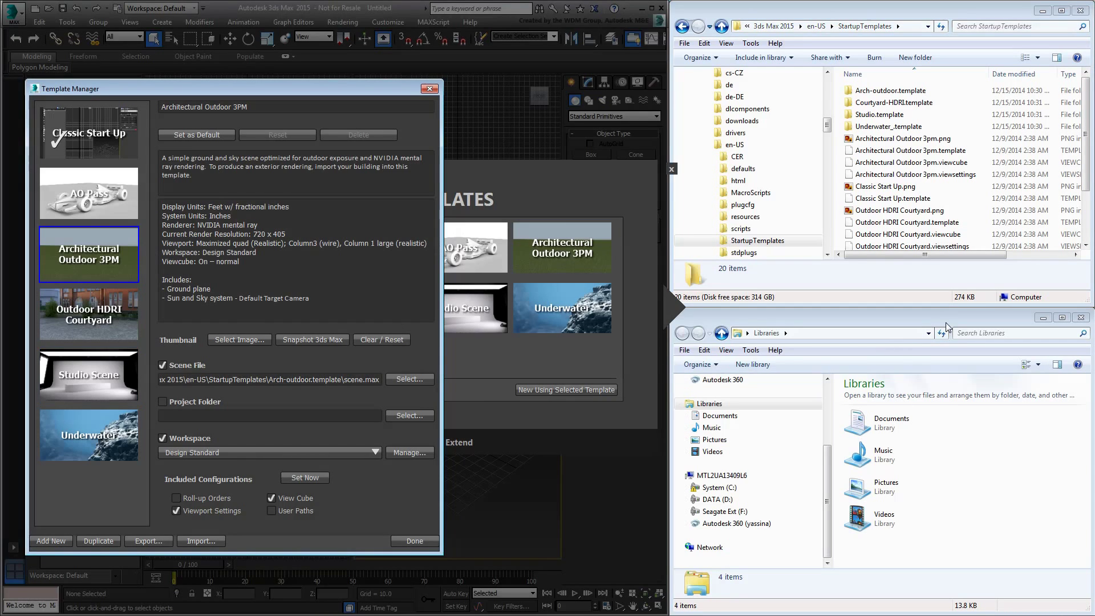
{"action": "mouse_move", "coordinate": [1088, 122]}
{"action": "left_mouse_down"}
{"action": "mouse_move", "coordinate": [1087, 153]}
{"action": "mouse_move", "coordinate": [1087, 129]}
{"action": "left_mouse_up"}
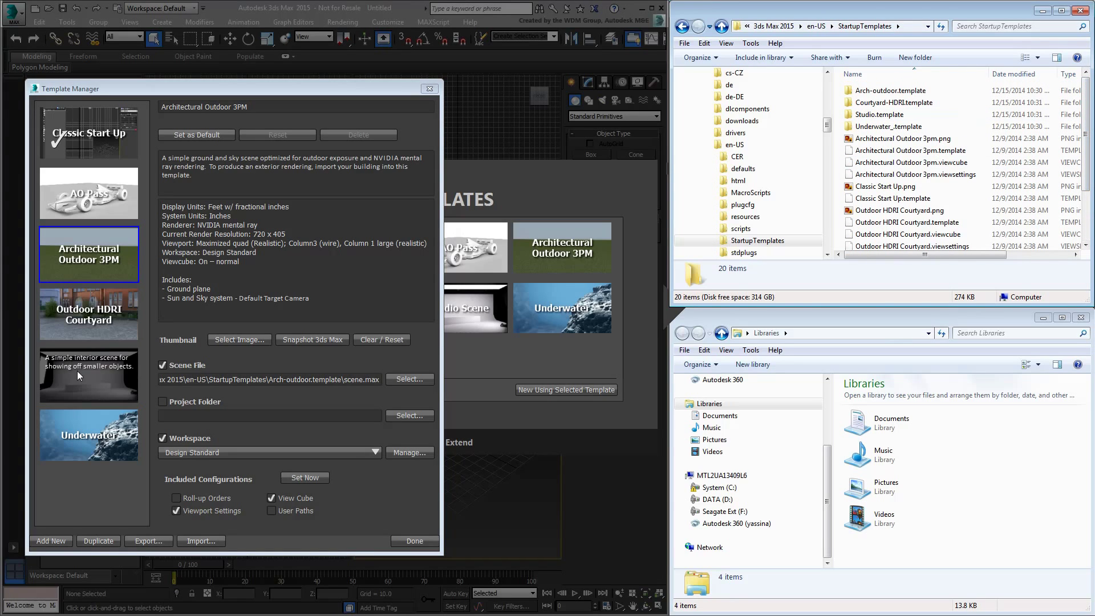
{"action": "left_click", "coordinate": [89, 382]}
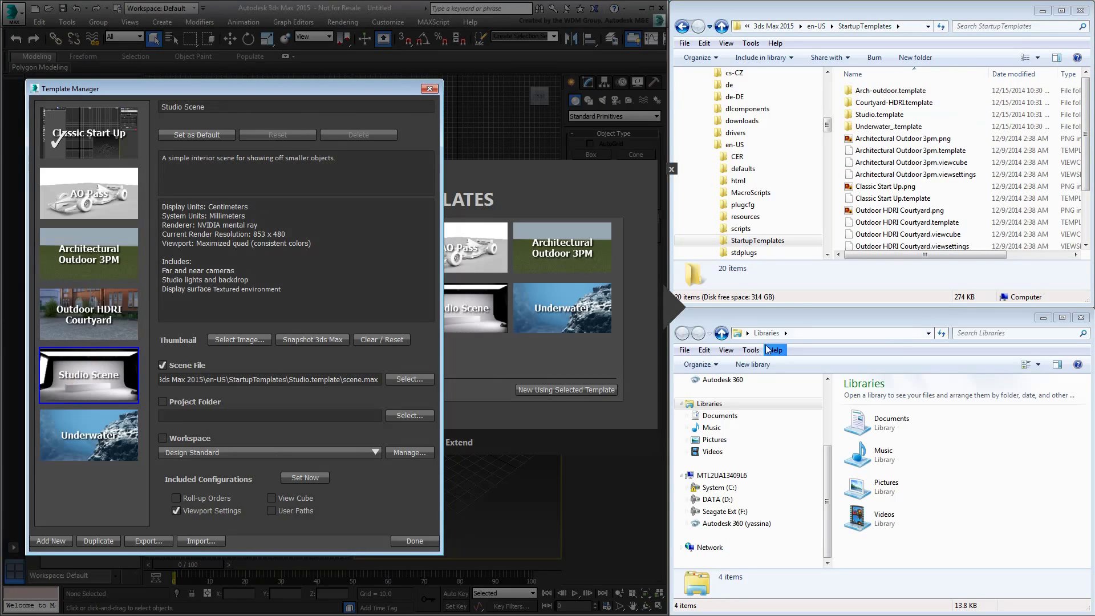
{"action": "left_click_drag", "start_coordinate": [1087, 149], "coordinate": [1087, 198]}
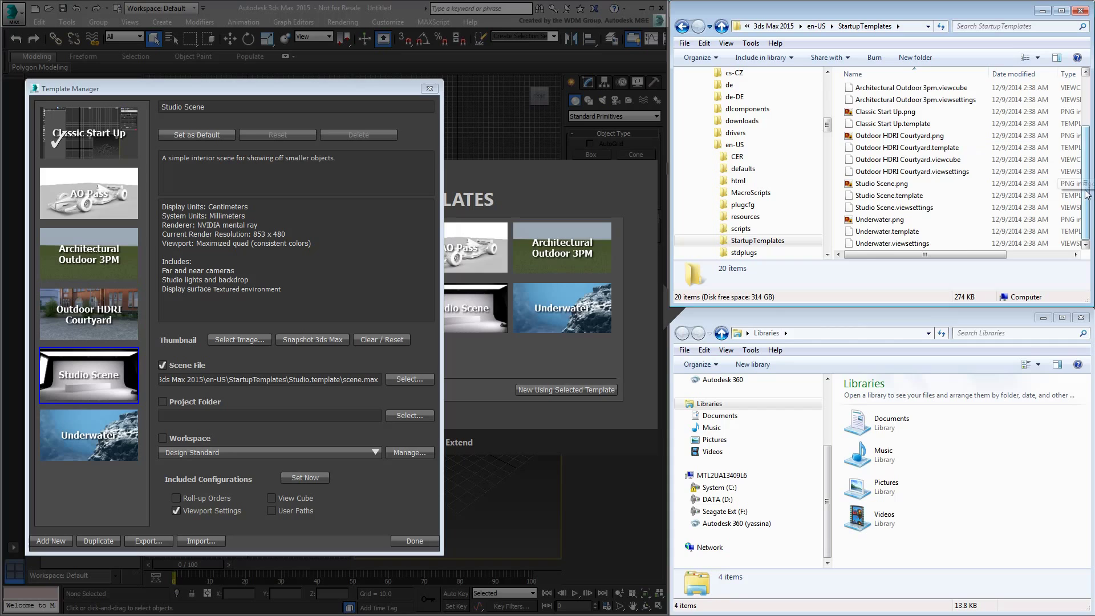
{"action": "left_click_drag", "start_coordinate": [1086, 214], "coordinate": [1090, 142]}
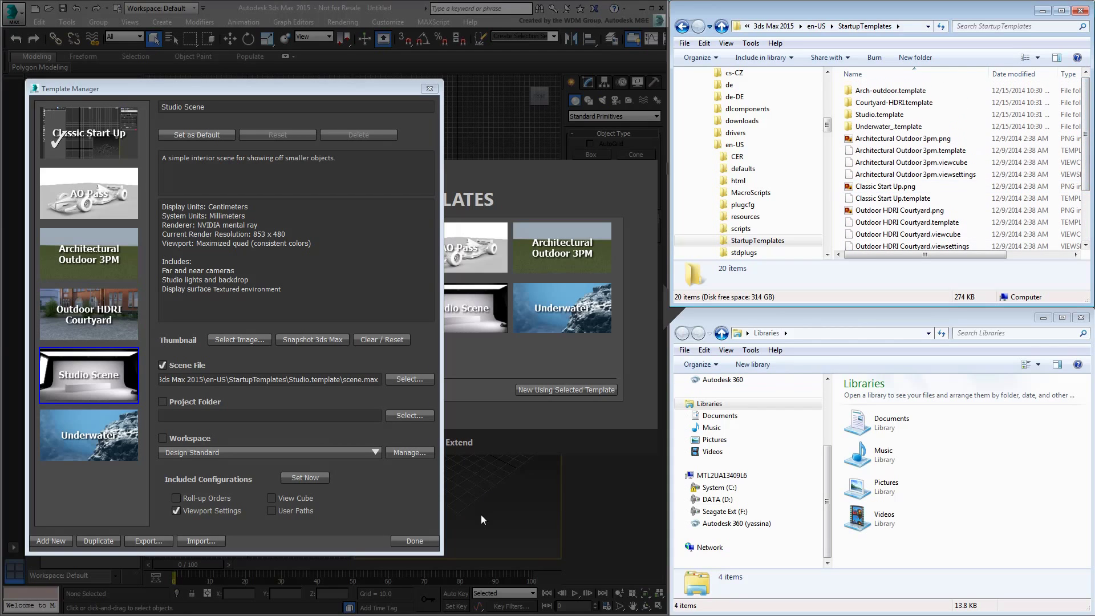
{"action": "left_click", "coordinate": [104, 268]}
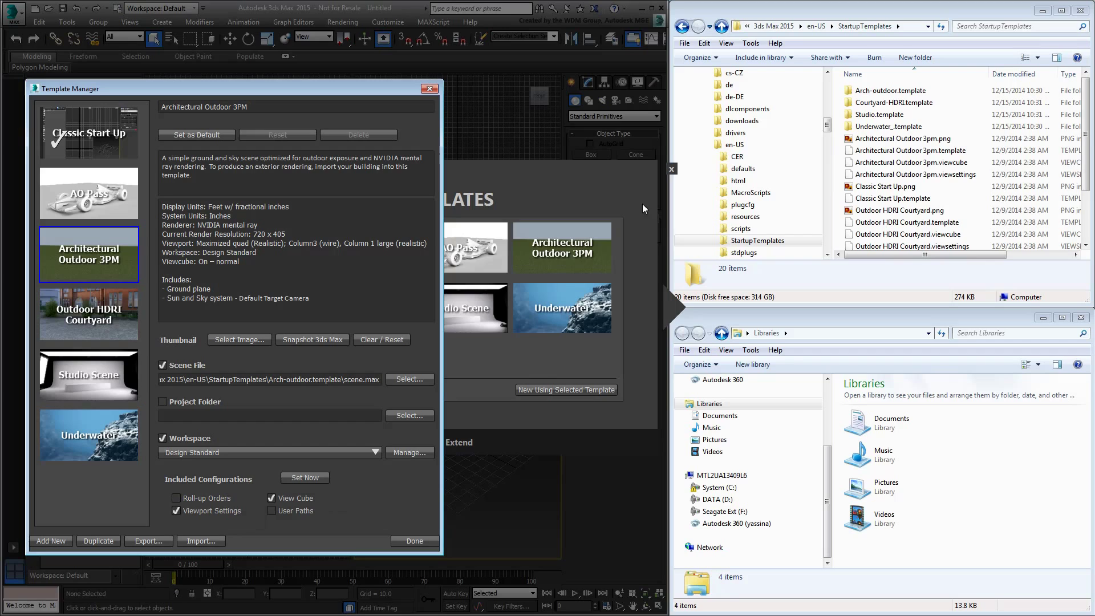
Browse the Arch-outdoor, Underwater_ and Courtyard-HDRI template folders, then view the Classic Start Up template's details.
{"action": "double_click", "coordinate": [896, 91]}
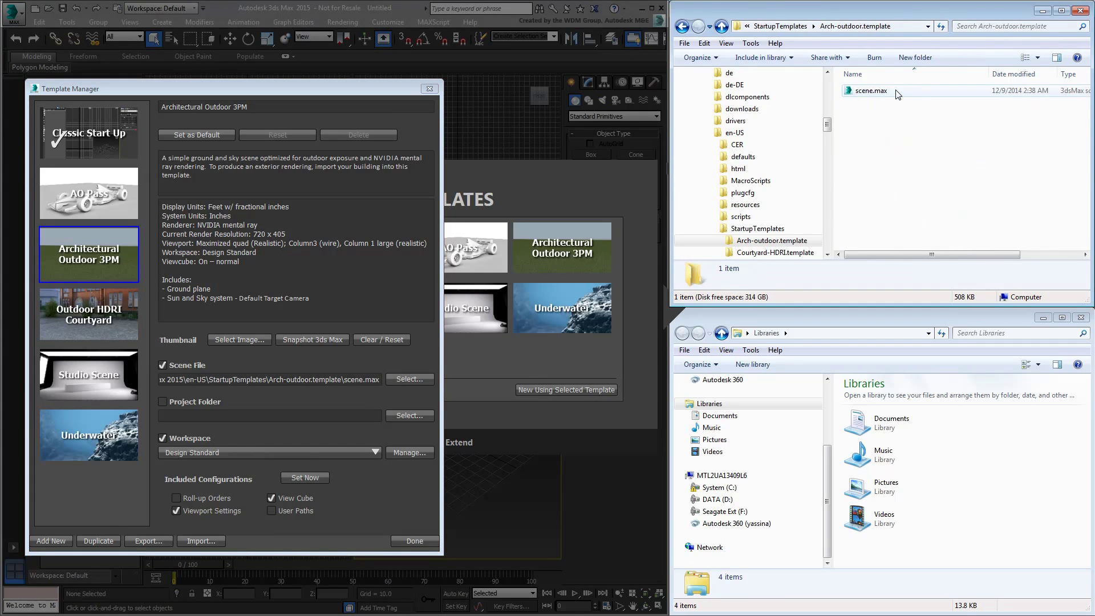
{"action": "left_click", "coordinate": [756, 26]}
{"action": "double_click", "coordinate": [879, 127]}
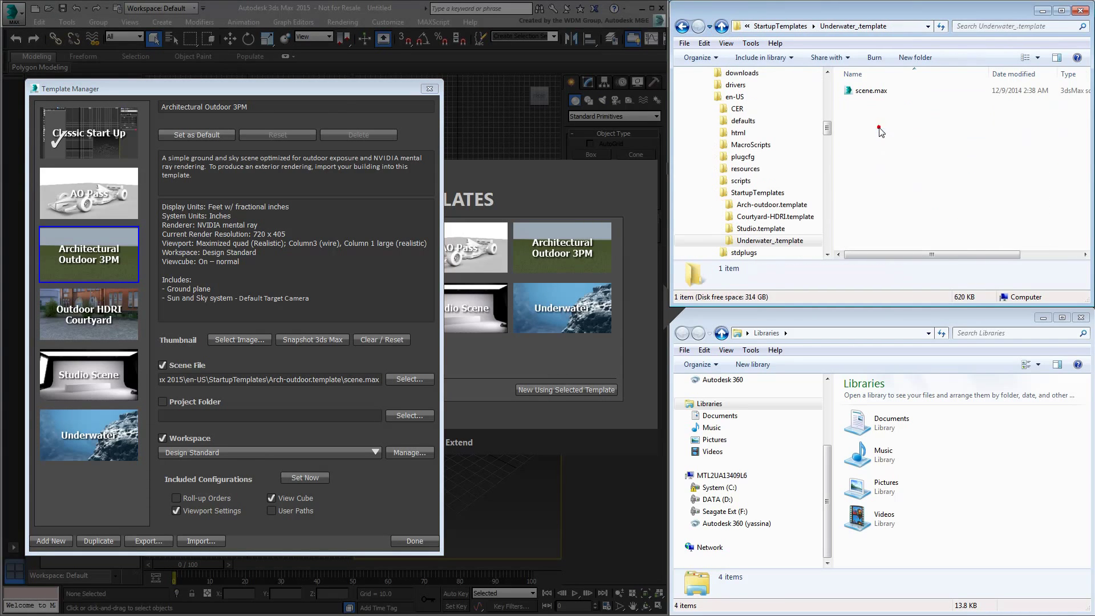
{"action": "left_click", "coordinate": [722, 26]}
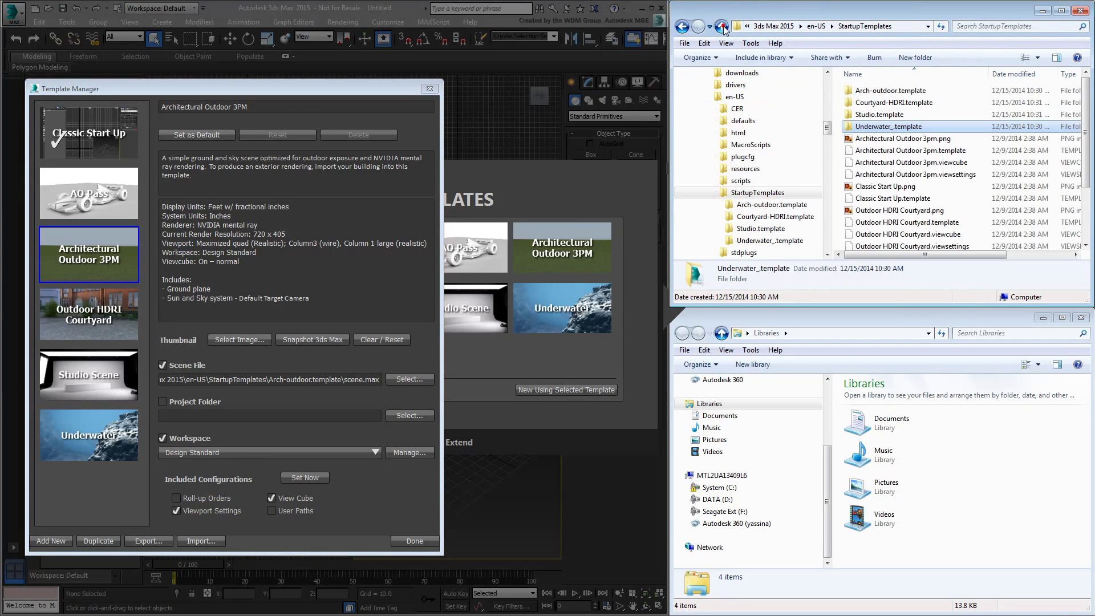
{"action": "double_click", "coordinate": [885, 104]}
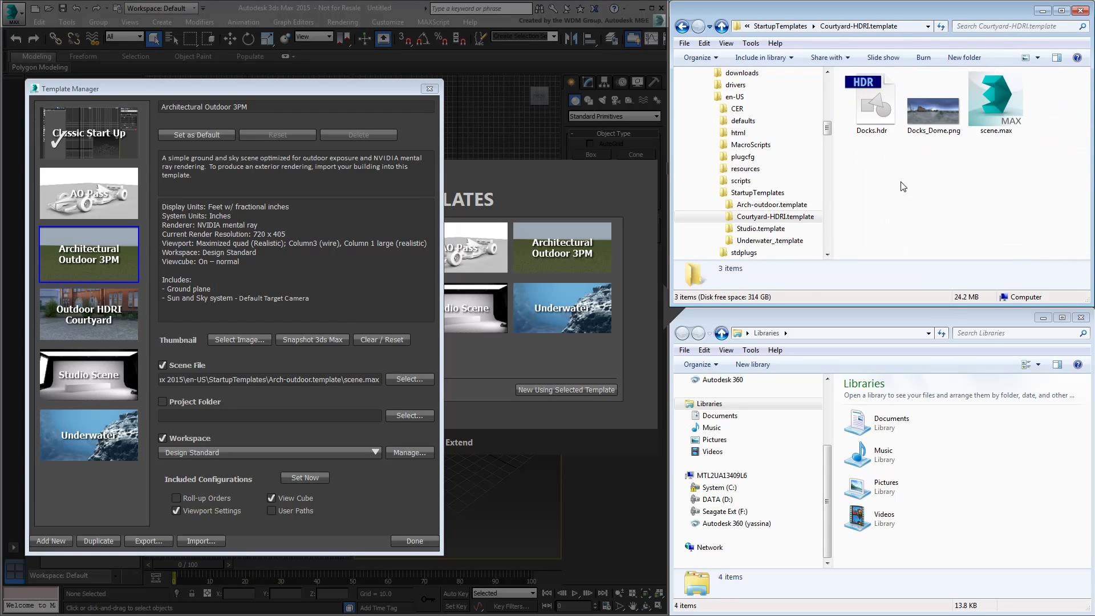
{"action": "left_click", "coordinate": [721, 27]}
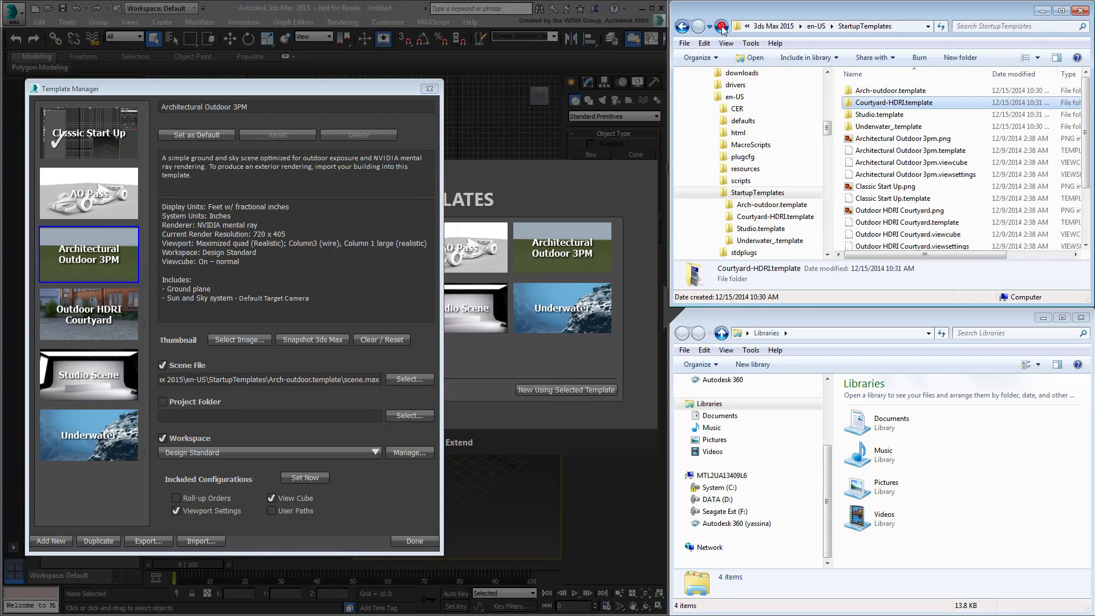
{"action": "left_click", "coordinate": [98, 137]}
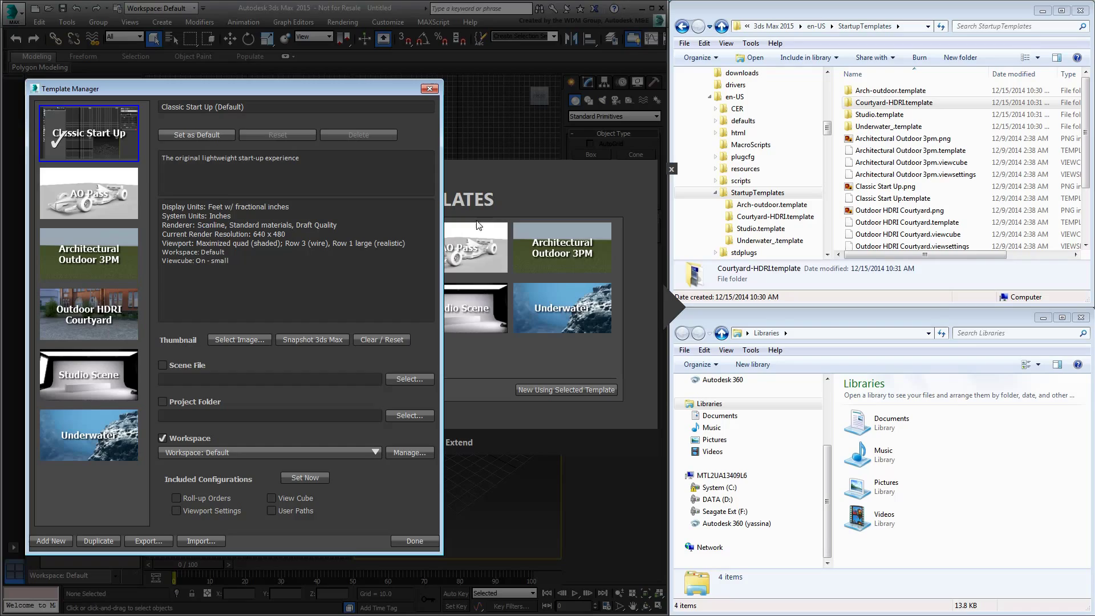
Show the AO Pass template, highlight C:\Custom_SU-Templates in its scene path, and expand System (C:).
{"action": "left_click", "coordinate": [105, 207]}
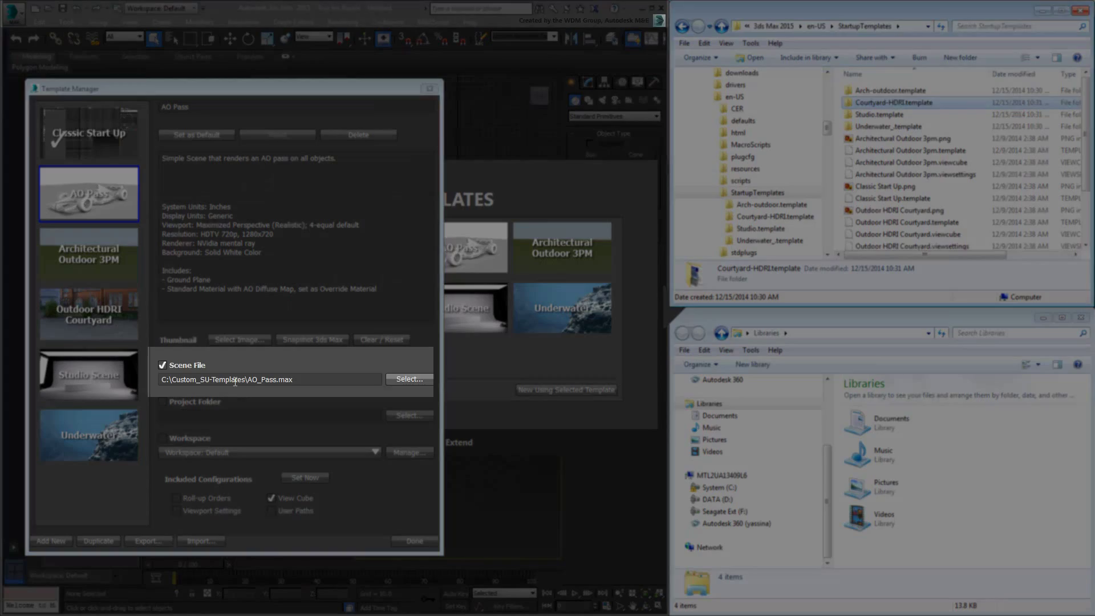
{"action": "left_click", "coordinate": [235, 380]}
{"action": "left_click_drag", "start_coordinate": [246, 381], "coordinate": [161, 380]}
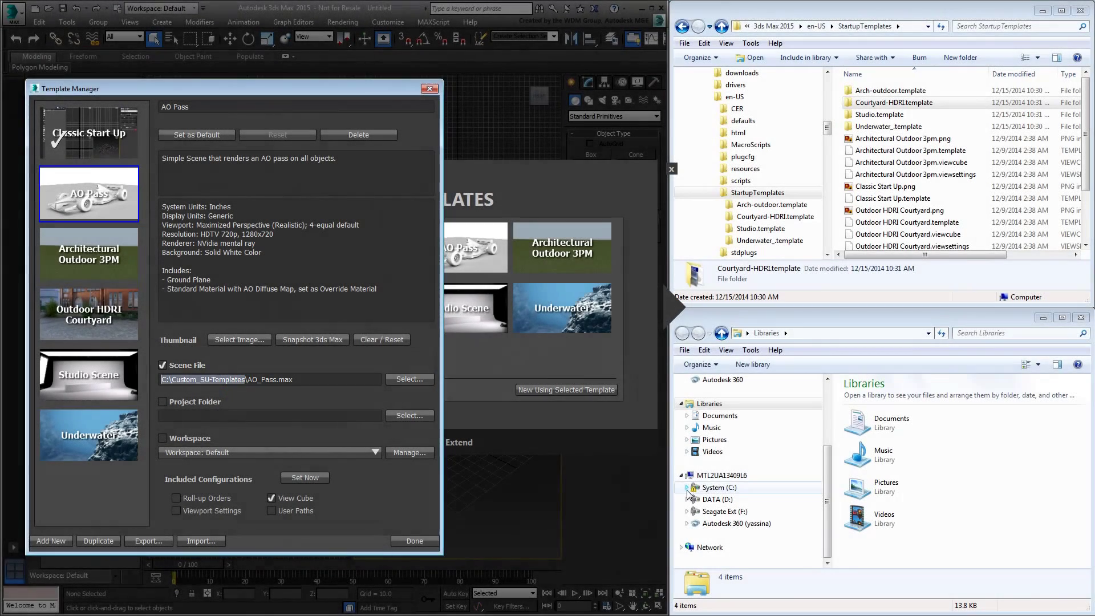
{"action": "left_click", "coordinate": [687, 488]}
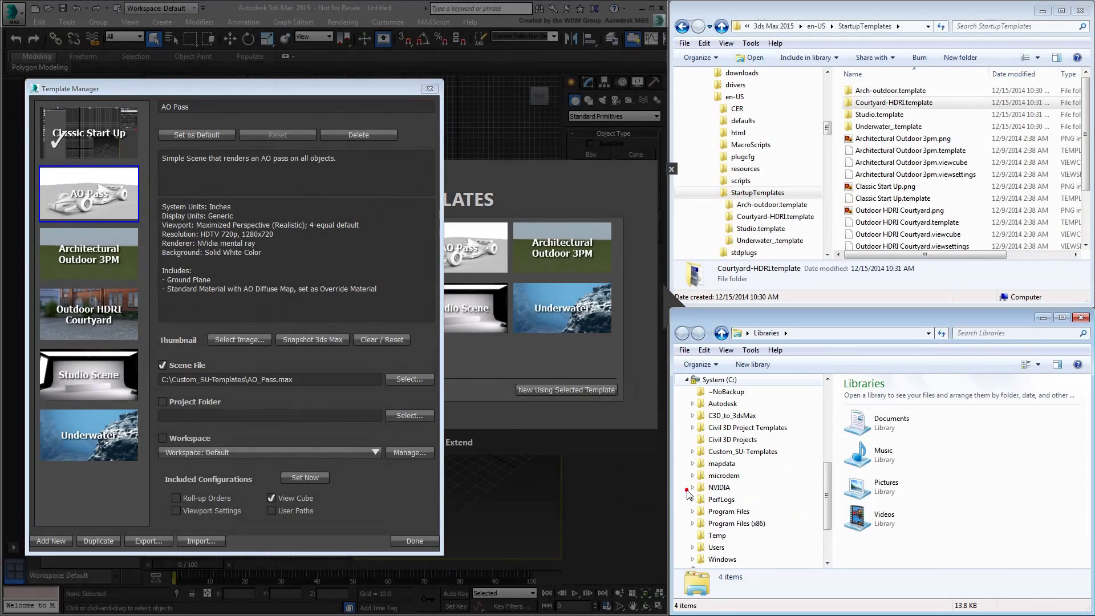
Open Custom_SU-Templates in the lower Explorer and the user's home folder under Users in the upper one.
{"action": "left_click", "coordinate": [760, 455]}
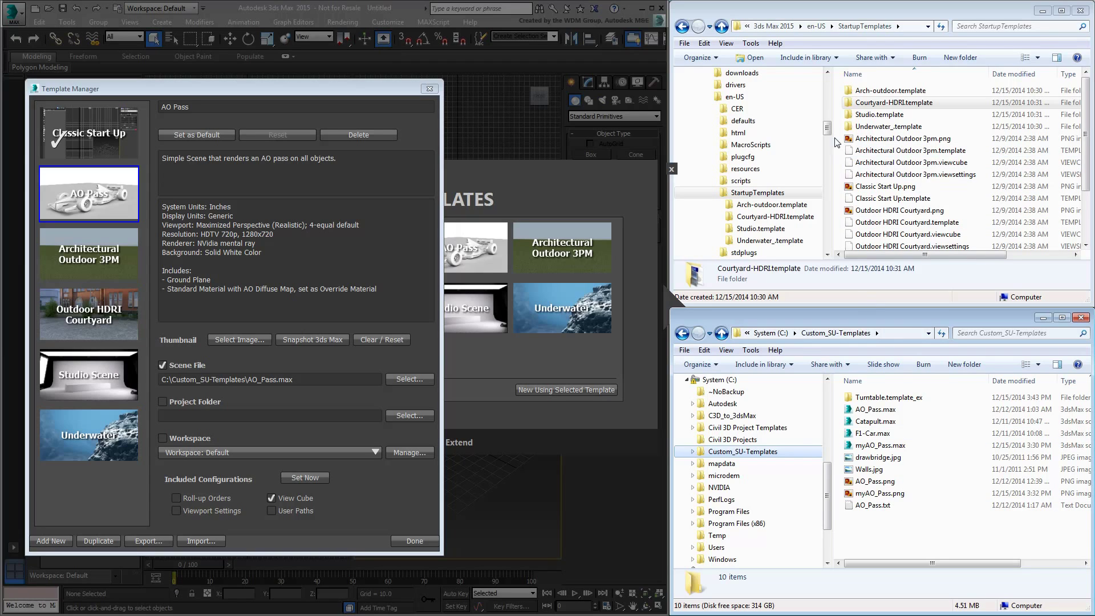
{"action": "left_click_drag", "start_coordinate": [828, 127], "coordinate": [830, 104]}
{"action": "left_click", "coordinate": [691, 229]}
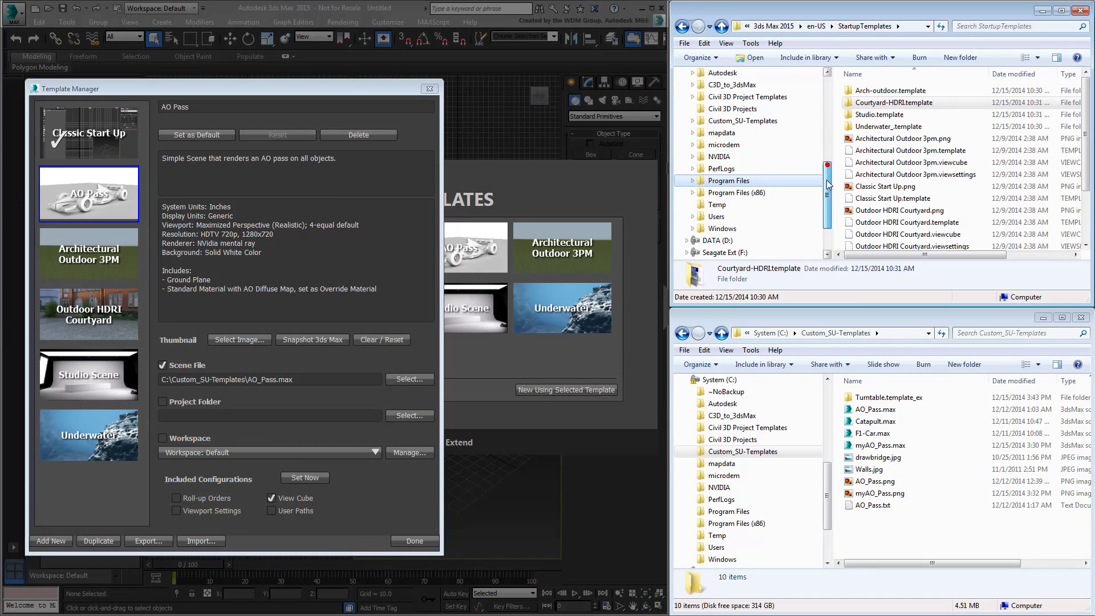
{"action": "left_click", "coordinate": [693, 216]}
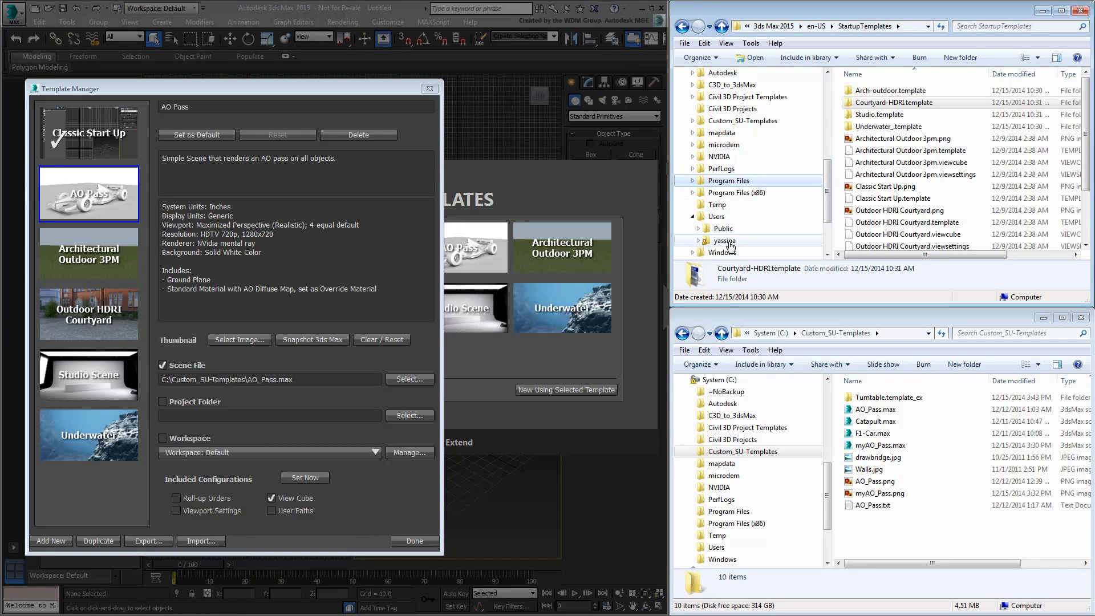
{"action": "left_click", "coordinate": [725, 240]}
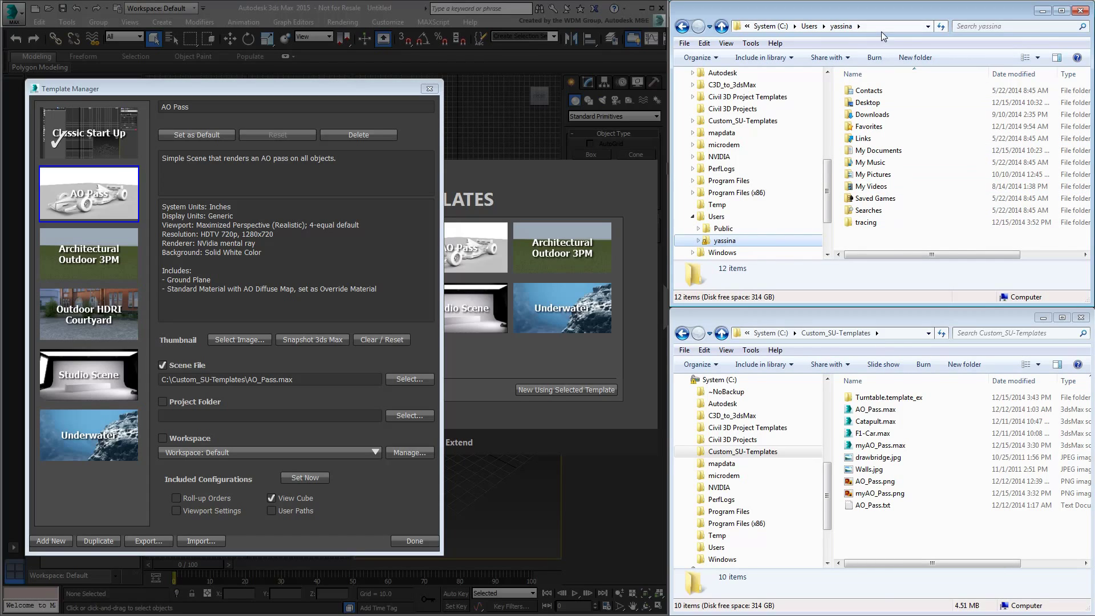
Go to \AppData and drill down through Local\Autodesk\3dsMax\2015 - 64bit\ENU to en-US.
{"action": "left_click", "coordinate": [836, 27]}
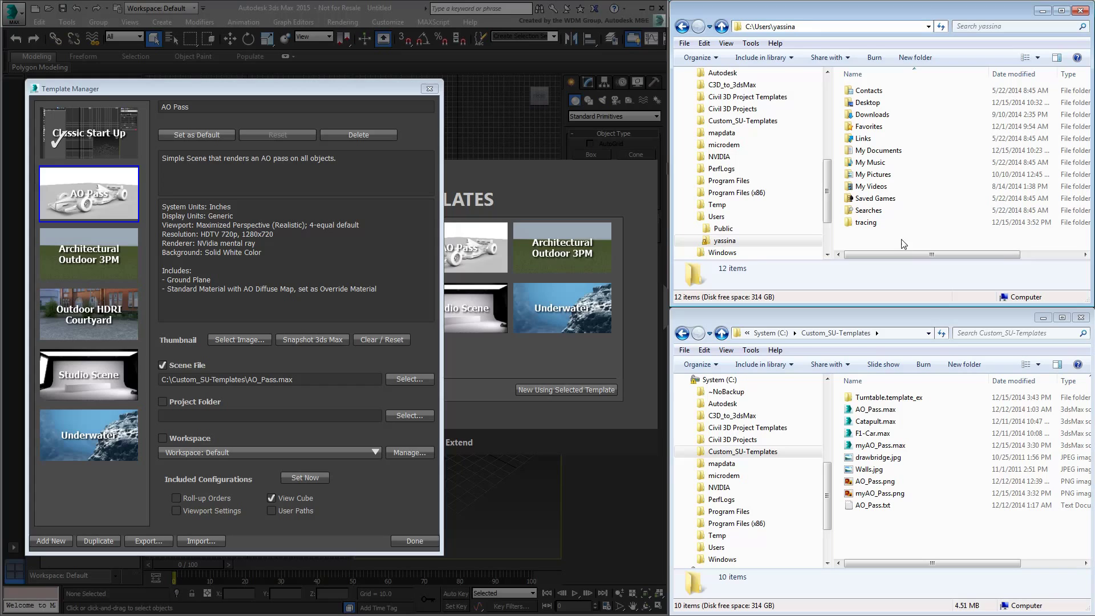
{"action": "type", "text": "\\App"}
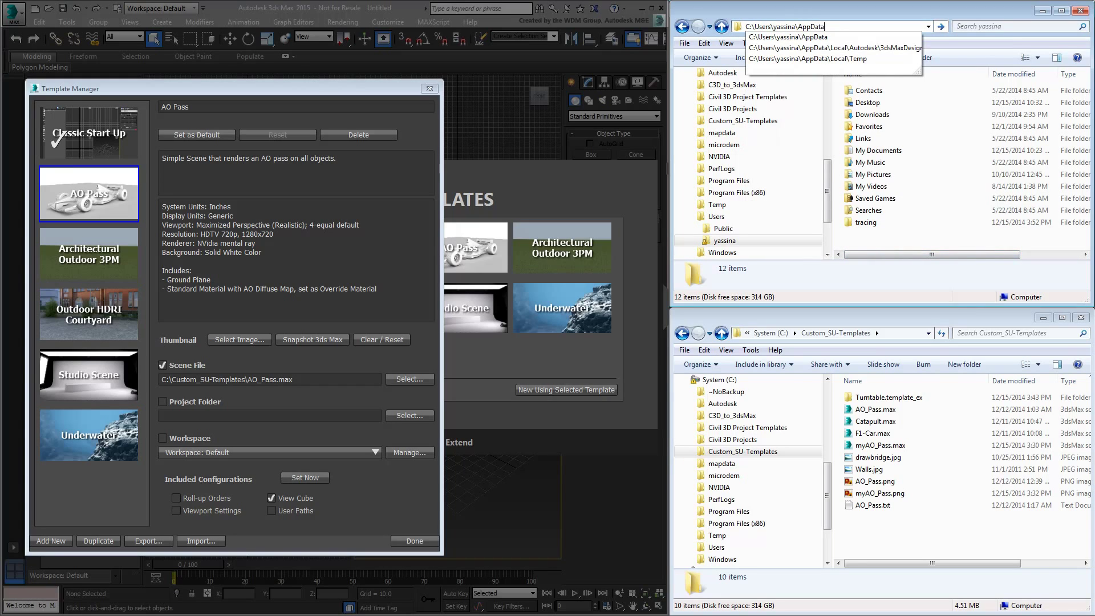
{"action": "type", "text": "Data"}
{"action": "key", "text": "Return"}
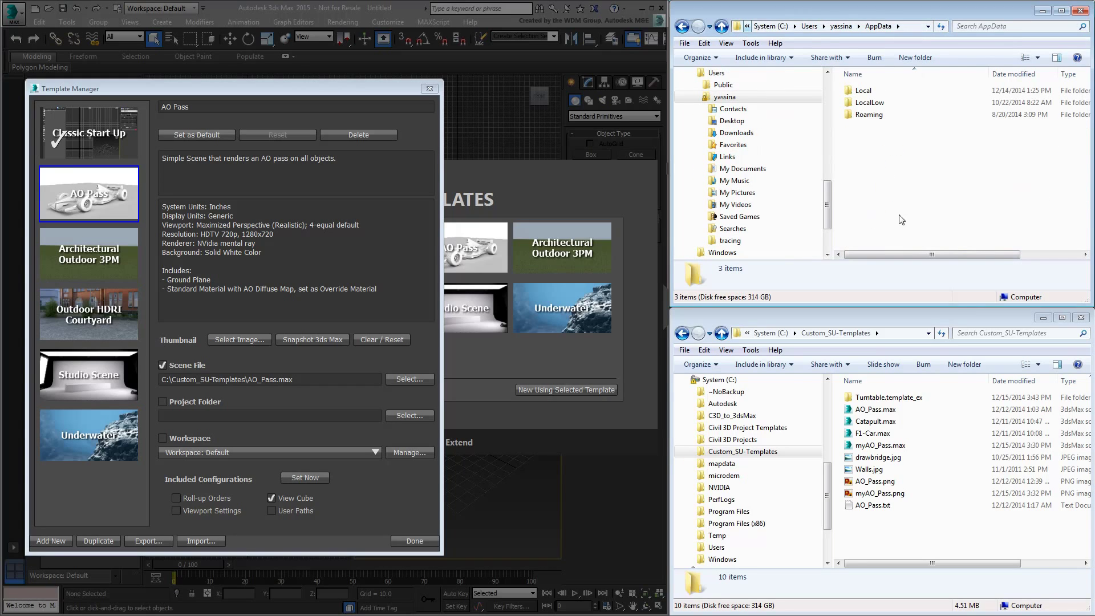
{"action": "double_click", "coordinate": [866, 90]}
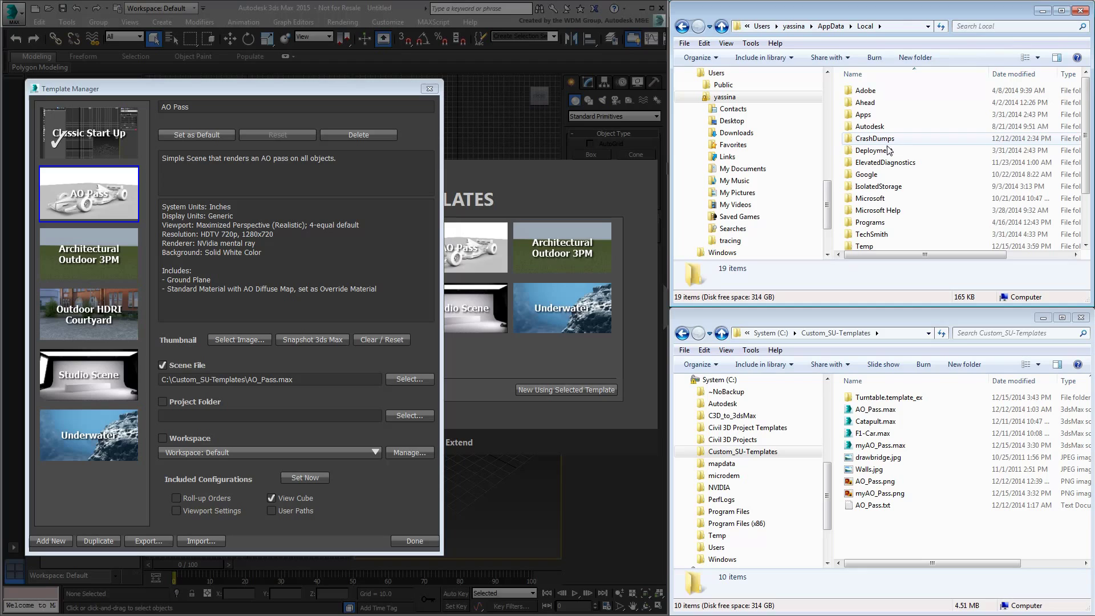
{"action": "double_click", "coordinate": [870, 126]}
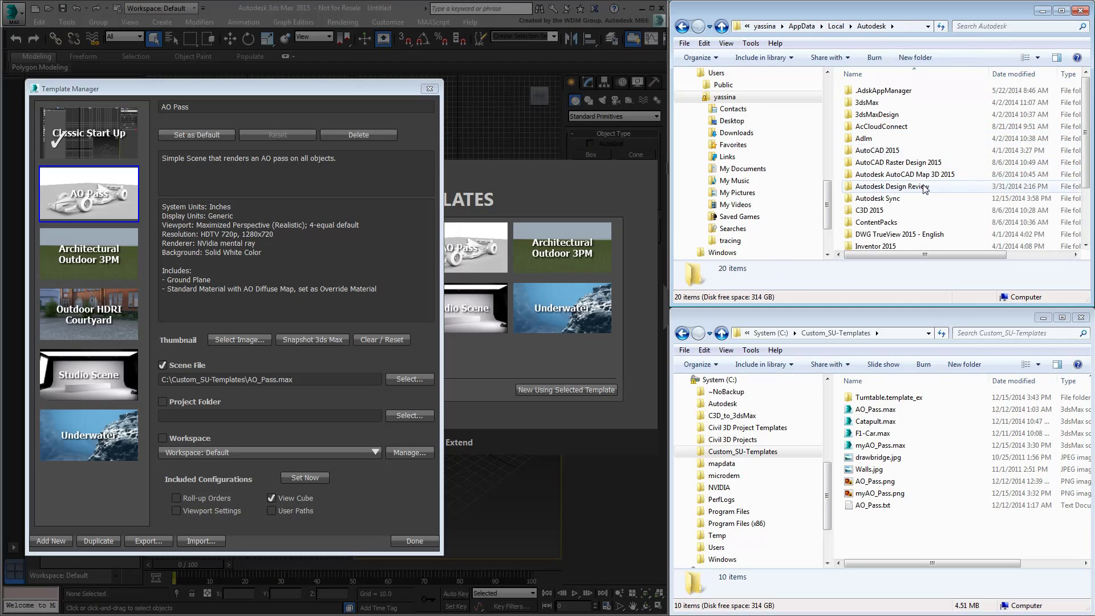
{"action": "double_click", "coordinate": [868, 102]}
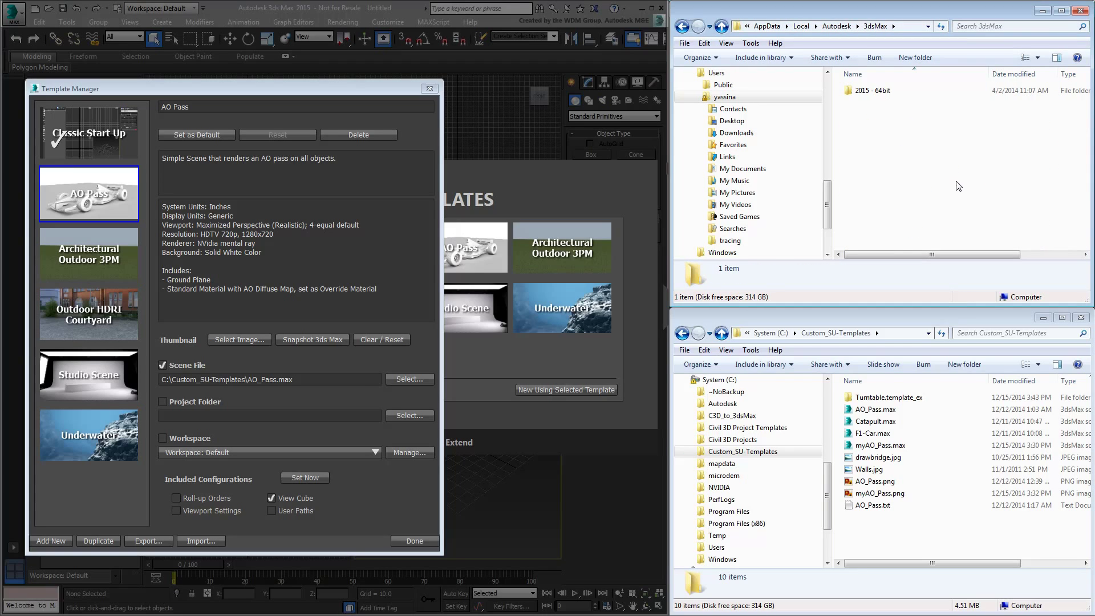
{"action": "double_click", "coordinate": [871, 92]}
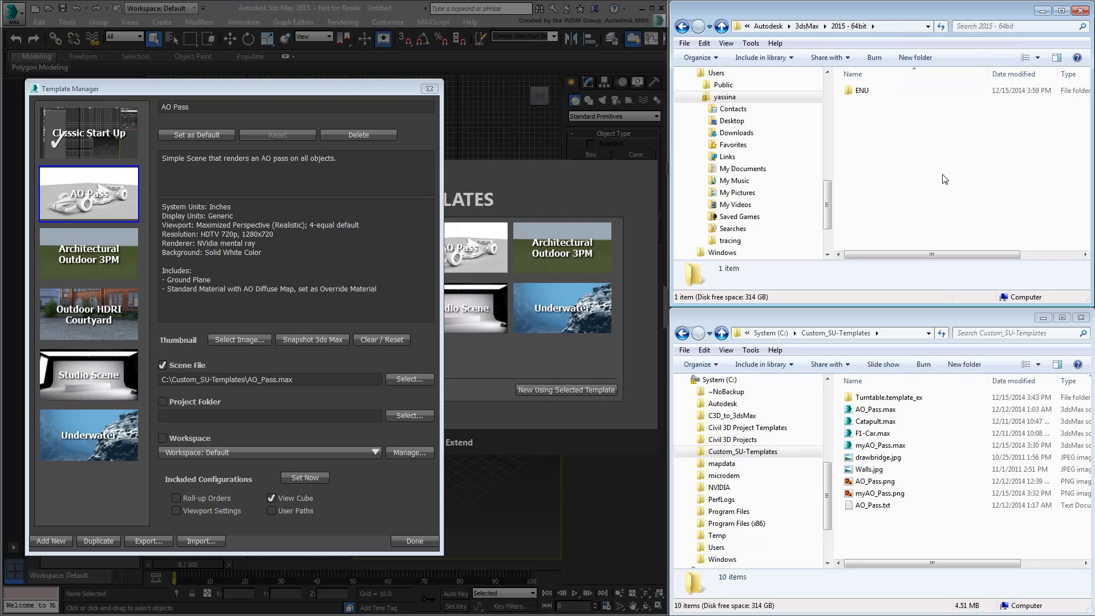
{"action": "double_click", "coordinate": [870, 93]}
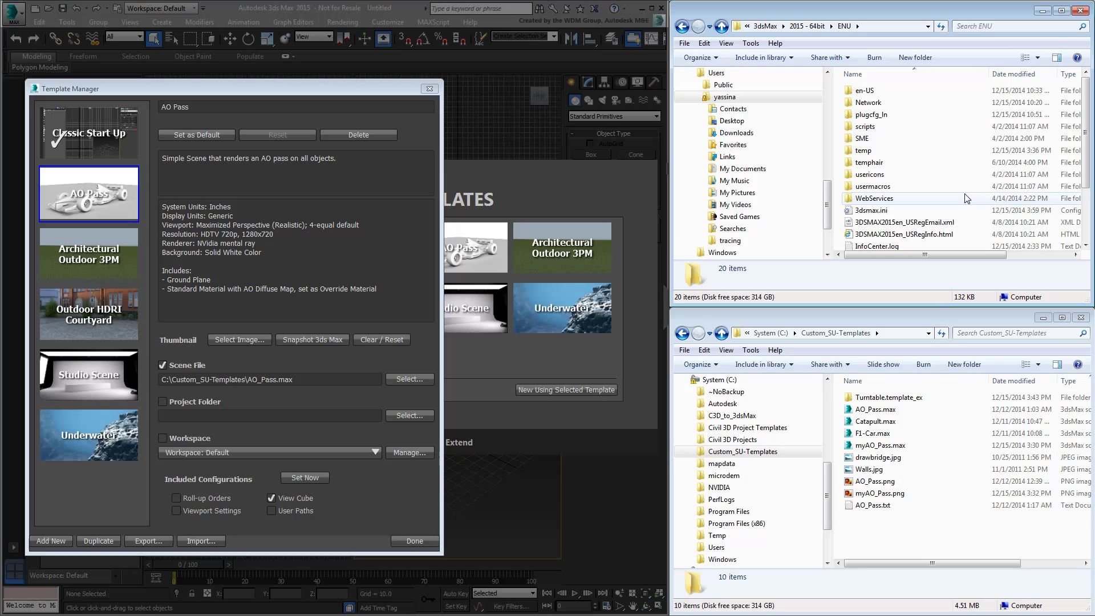
{"action": "double_click", "coordinate": [875, 90]}
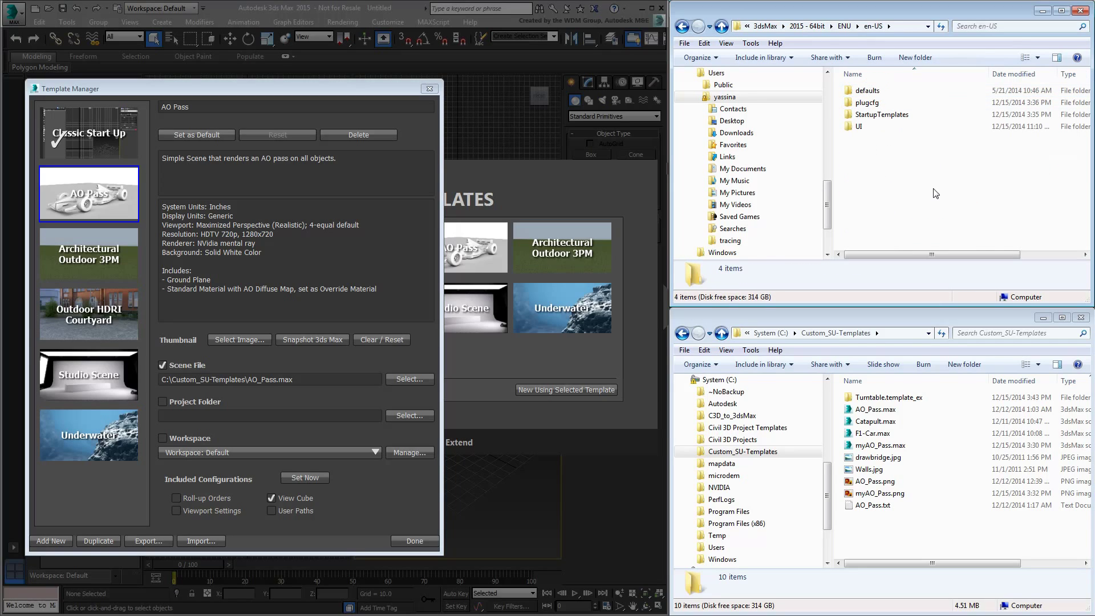
{"action": "double_click", "coordinate": [893, 115]}
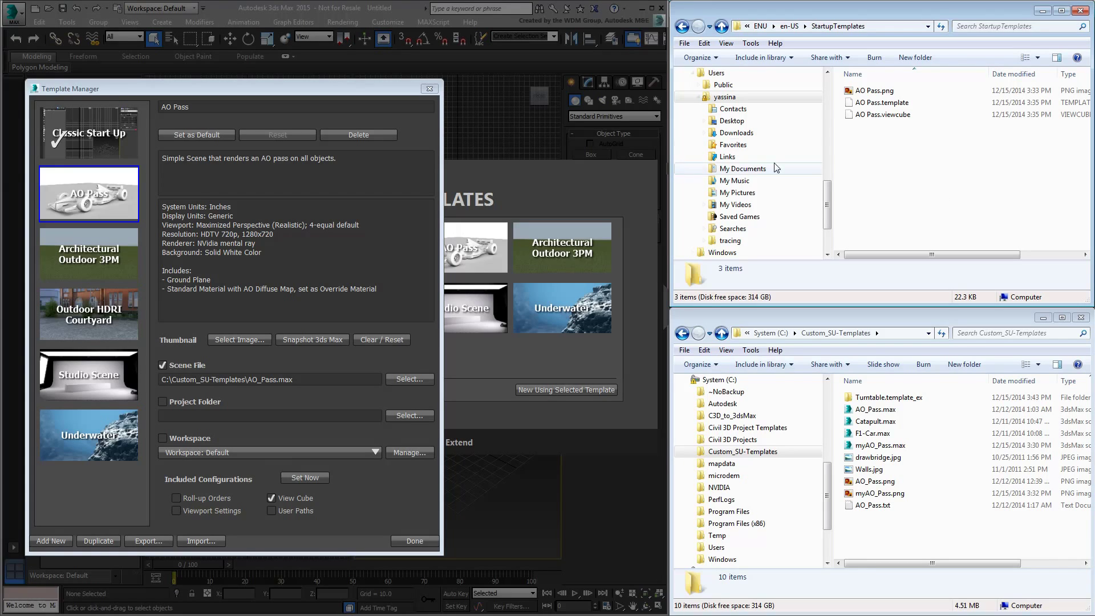
Export the AO Pass template as AO_Pass and open the resulting AO_Pass.template_ex folder.
{"action": "left_click", "coordinate": [115, 204]}
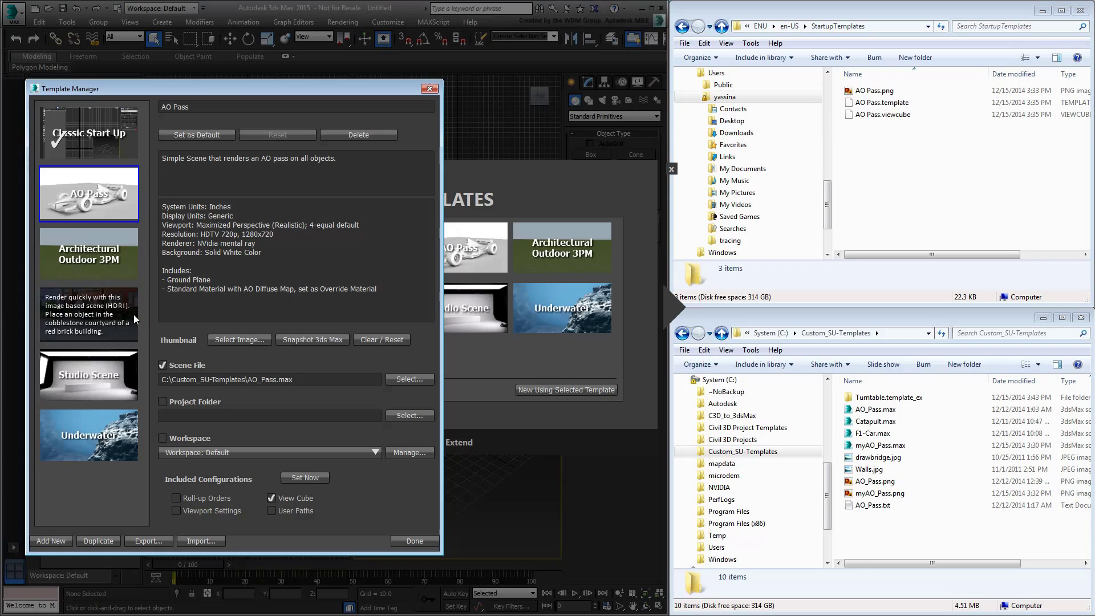
{"action": "left_click", "coordinate": [148, 542]}
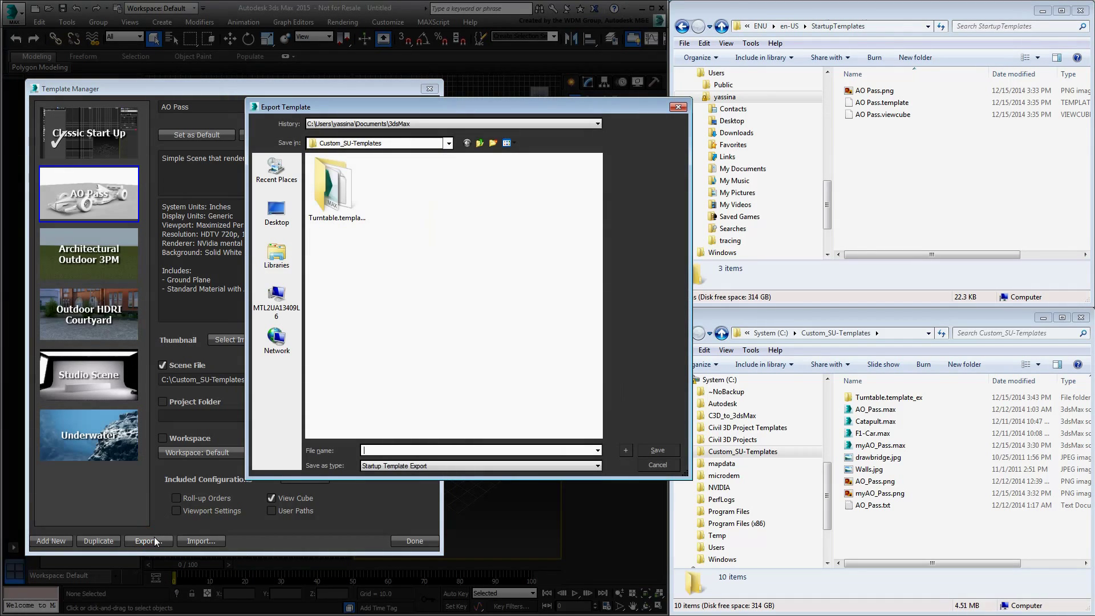
{"action": "type", "text": "AO"}
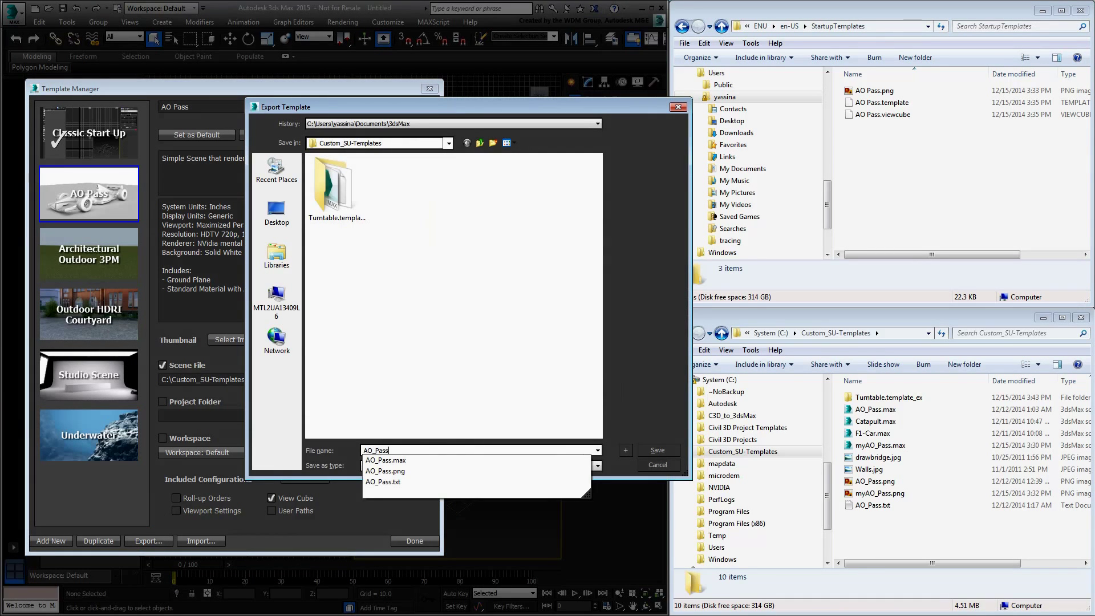
{"action": "type", "text": "_Pass"}
{"action": "left_click", "coordinate": [658, 450]}
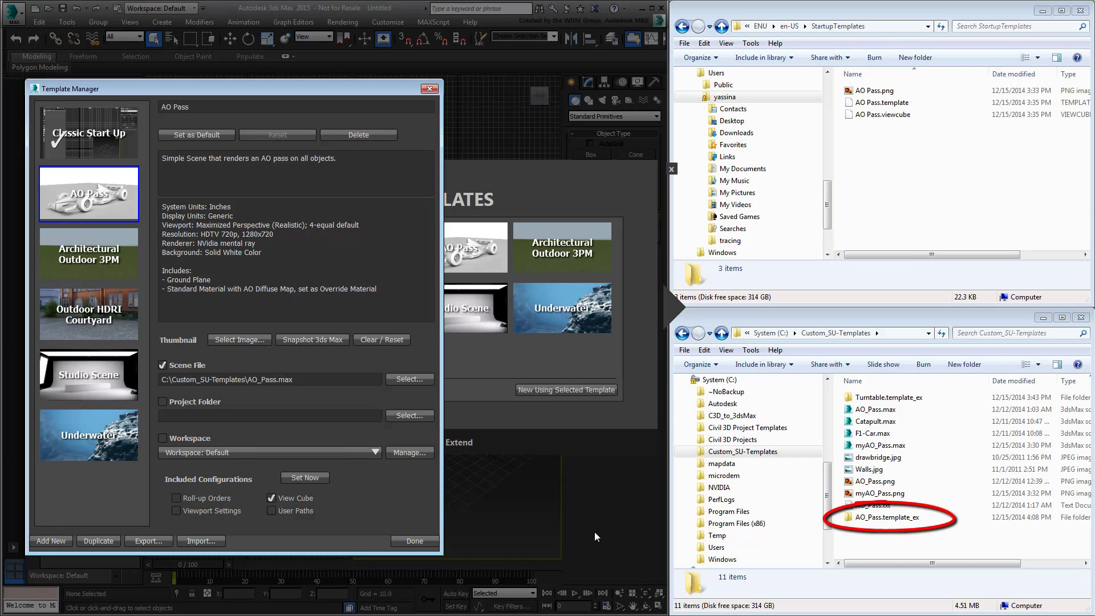
{"action": "double_click", "coordinate": [873, 518]}
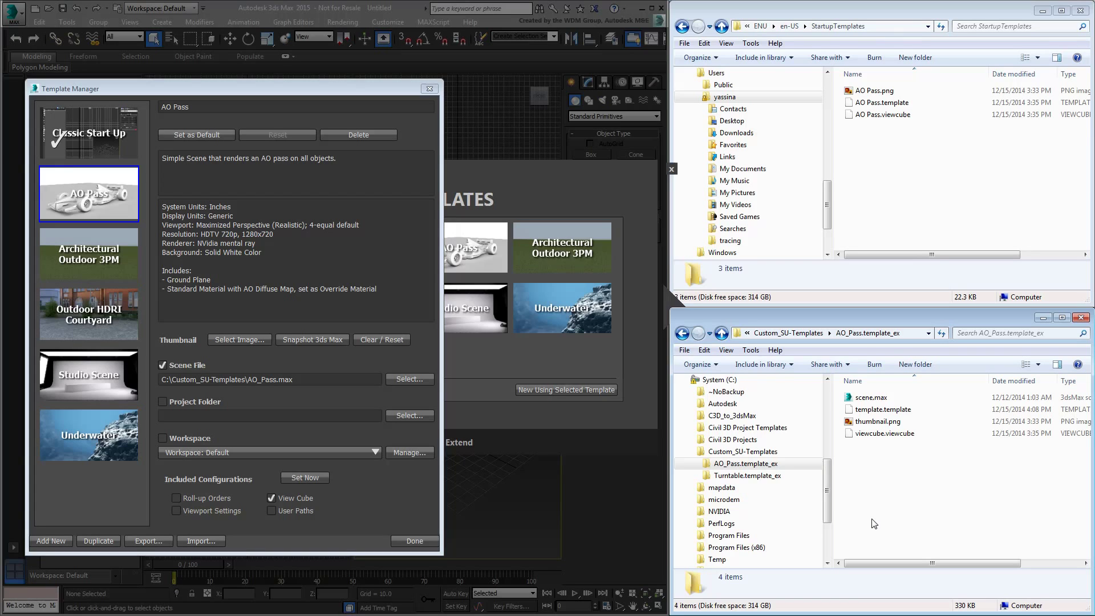
Return Explorer to Custom_SU-Templates, then delete the AO Pass template in Template Manager.
{"action": "left_click", "coordinate": [722, 335]}
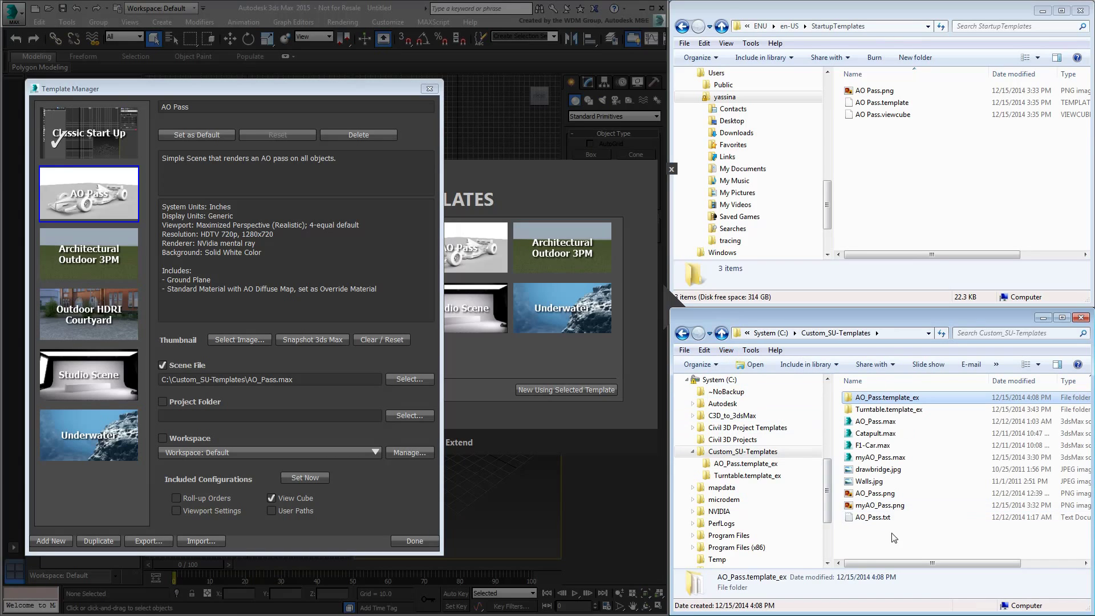
{"action": "left_click", "coordinate": [406, 504]}
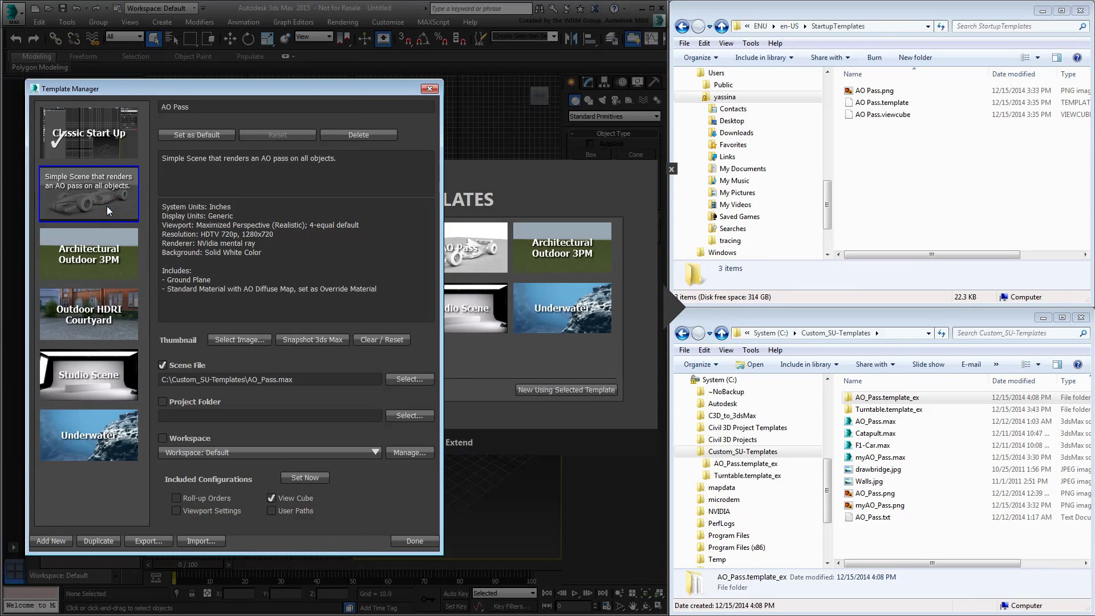
{"action": "left_click", "coordinate": [362, 137]}
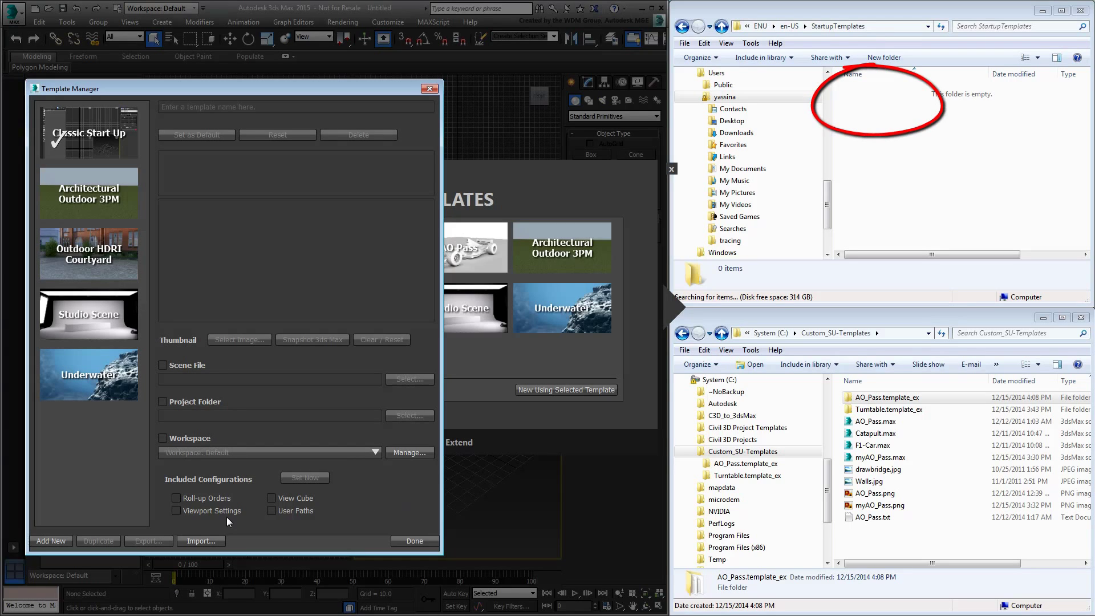
Import the template from C:\Custom_SU-Templates\AO_Pass.template_ex and check the start of its scene path.
{"action": "left_click", "coordinate": [202, 542]}
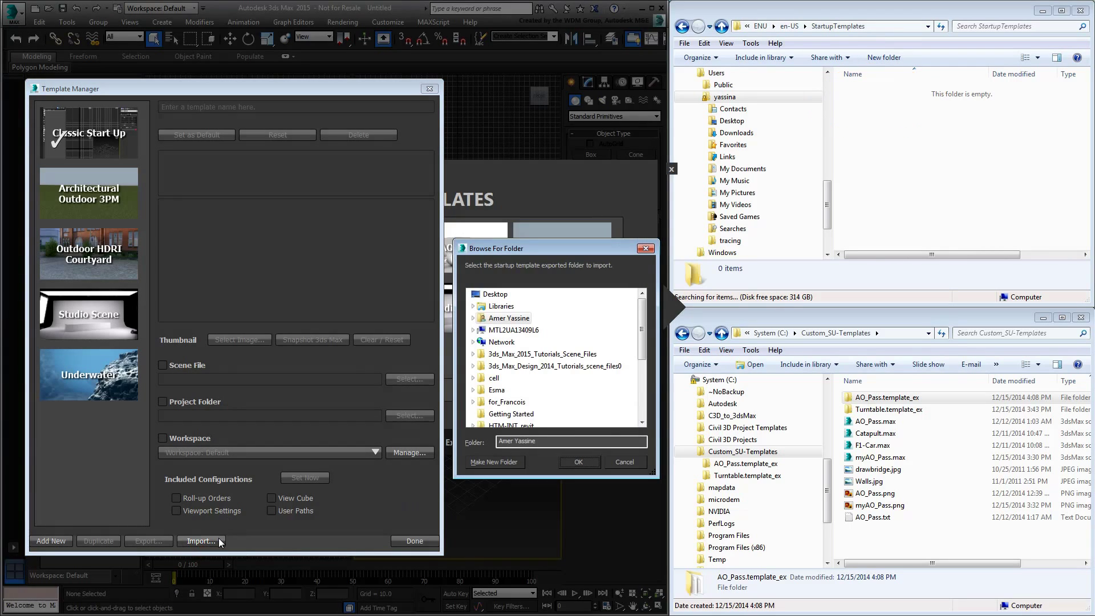
{"action": "left_click", "coordinate": [473, 330]}
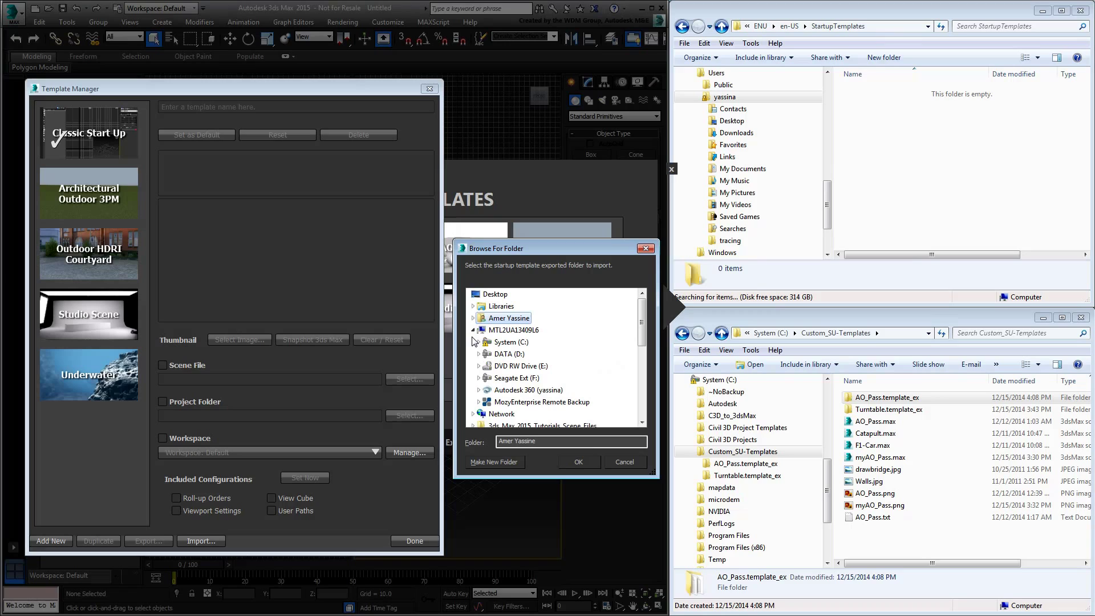
{"action": "left_click", "coordinate": [479, 342]}
{"action": "left_click", "coordinate": [530, 366]}
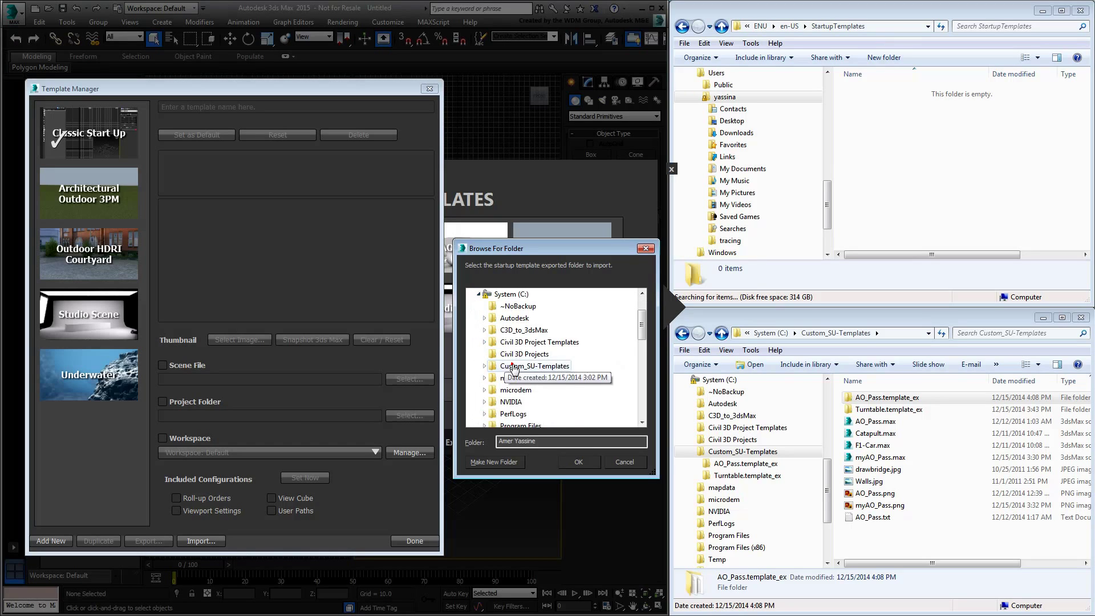
{"action": "scroll", "coordinate": [520, 381], "scroll_direction": "up", "scroll_amount": 2}
{"action": "scroll", "coordinate": [519, 381], "scroll_direction": "down", "scroll_amount": 3}
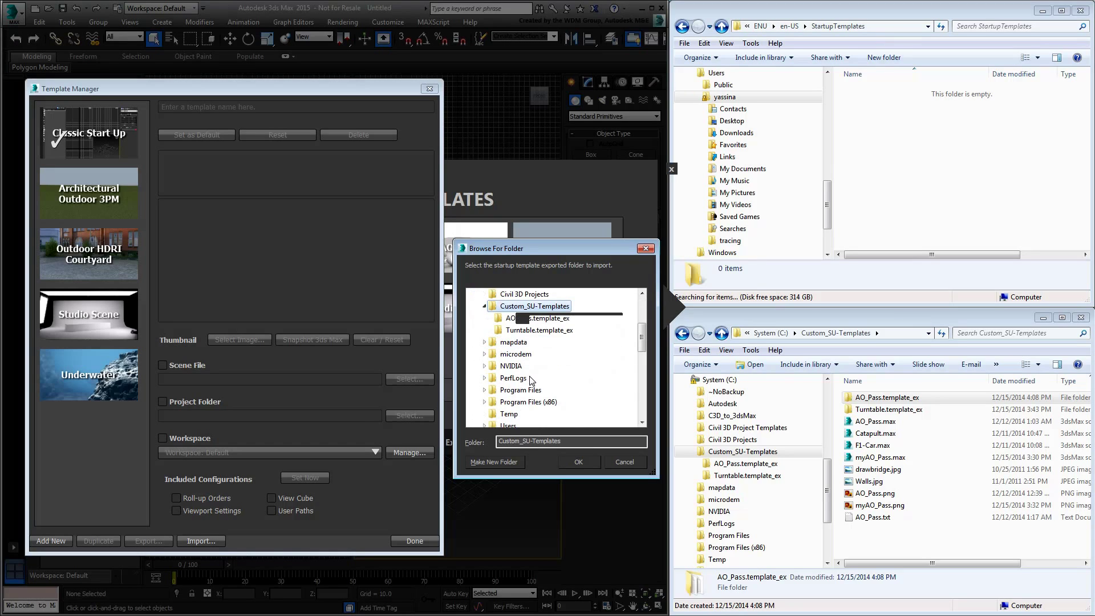
{"action": "left_click", "coordinate": [515, 319]}
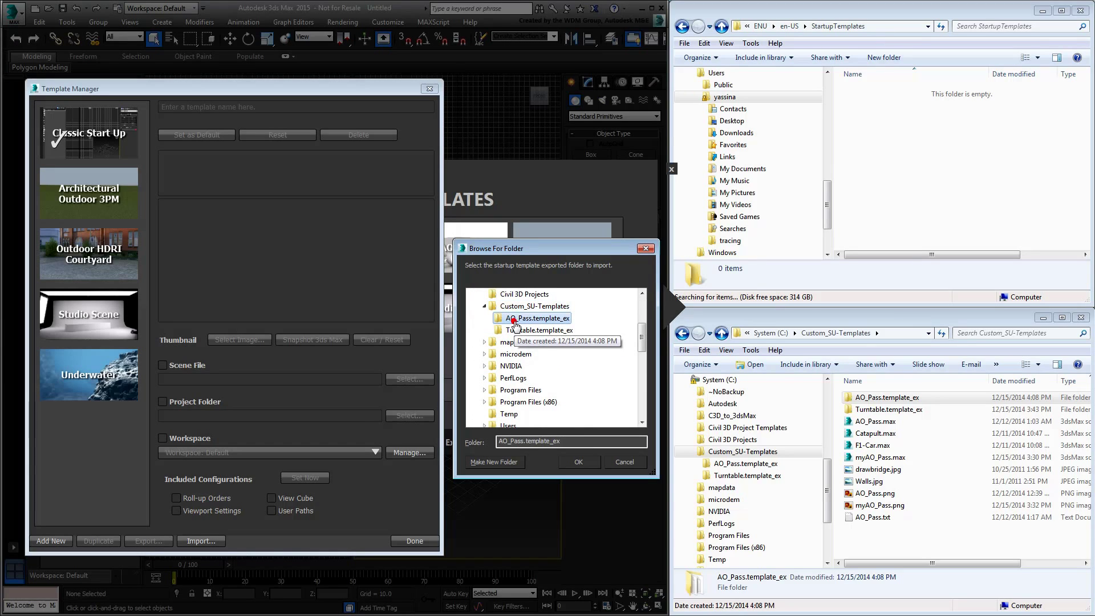
{"action": "left_click", "coordinate": [577, 462]}
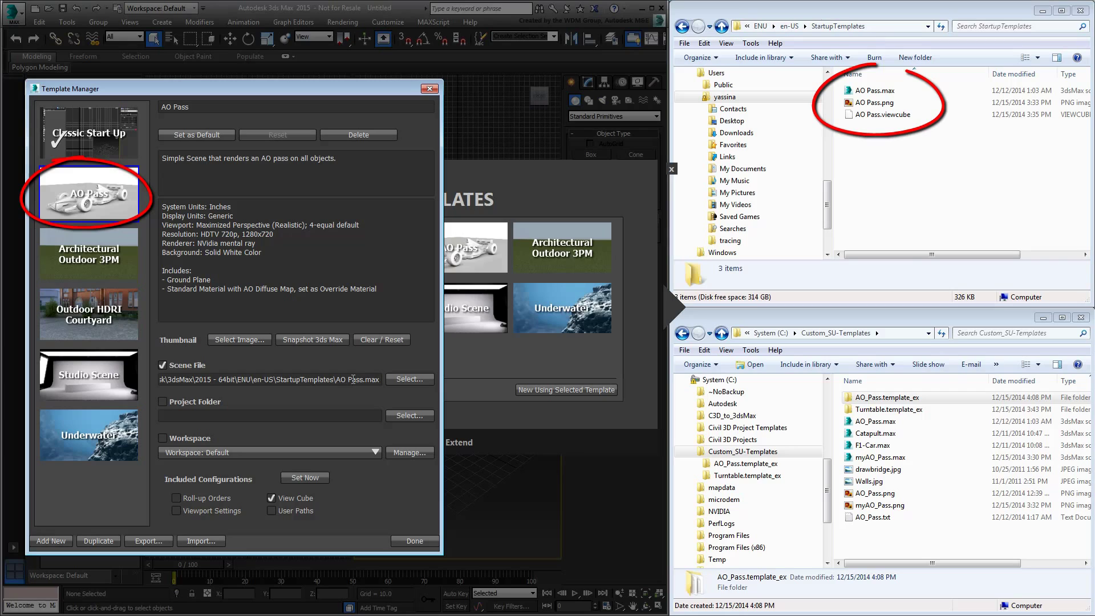
{"action": "left_click_drag", "start_coordinate": [335, 382], "coordinate": [139, 381]}
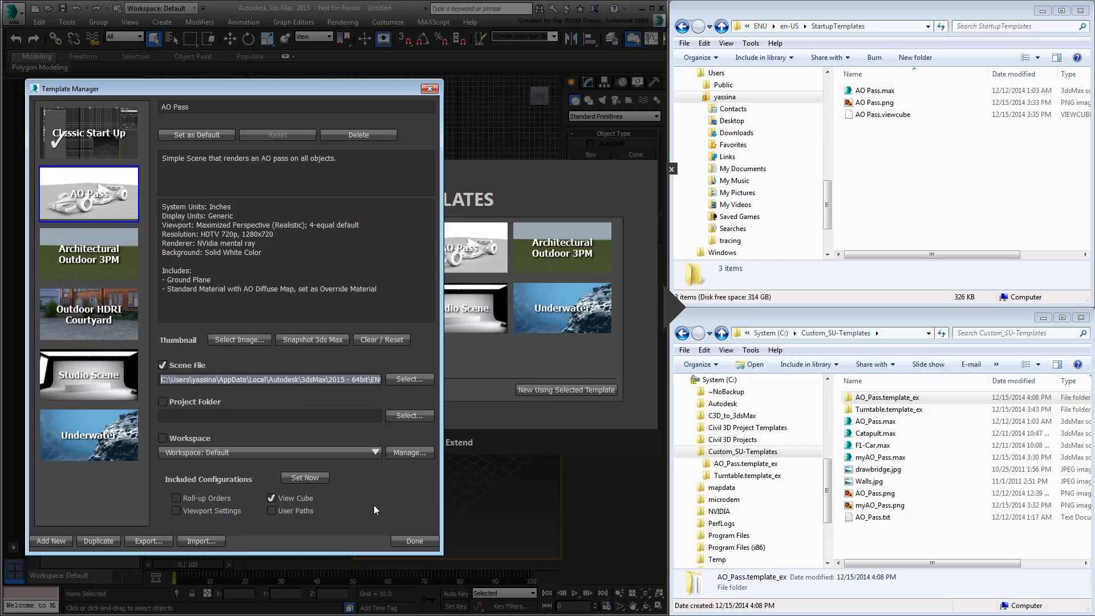
Close the Template Manager and Welcome Screen, widen 3ds Max, and reopen the Template Manager from Help.
{"action": "left_click", "coordinate": [419, 543]}
{"action": "left_click", "coordinate": [672, 169]}
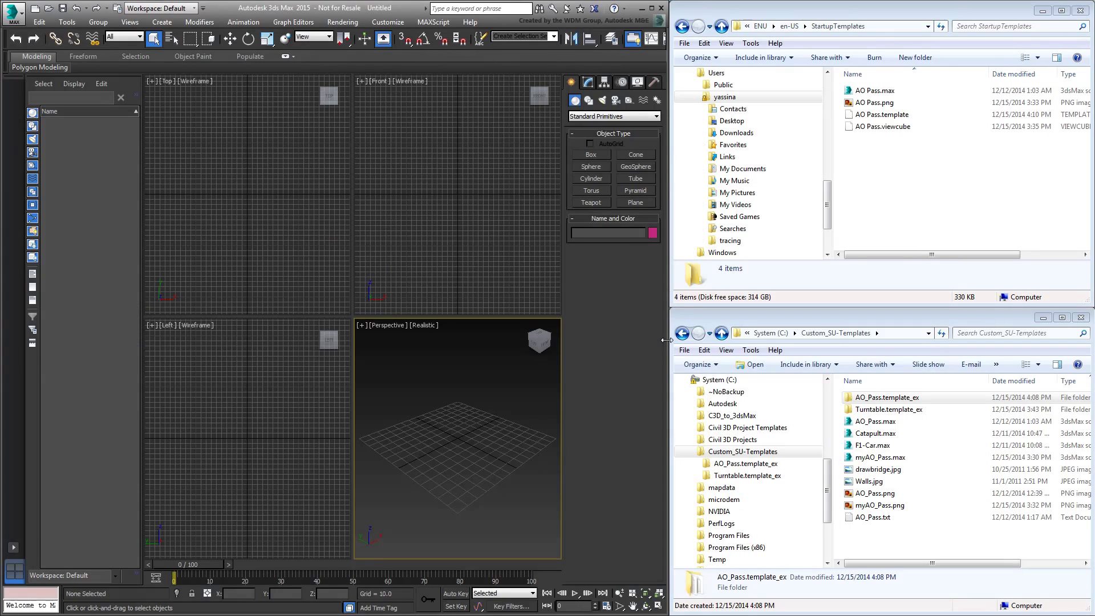
{"action": "left_click_drag", "start_coordinate": [667, 341], "coordinate": [1093, 331]}
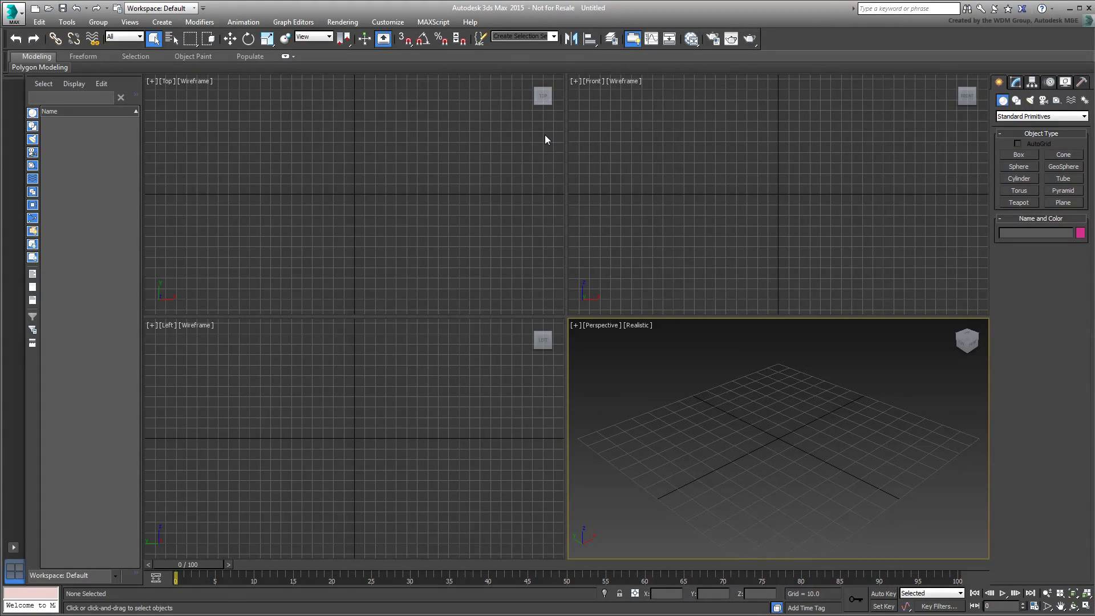
{"action": "left_click", "coordinate": [470, 22]}
{"action": "left_click", "coordinate": [485, 80]}
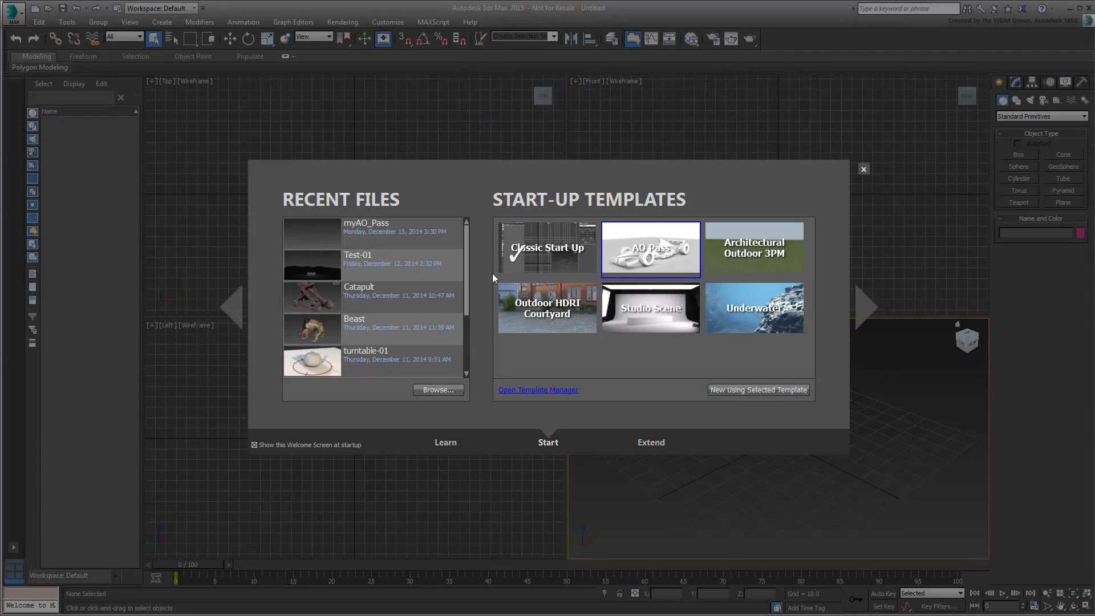
{"action": "left_click", "coordinate": [578, 390]}
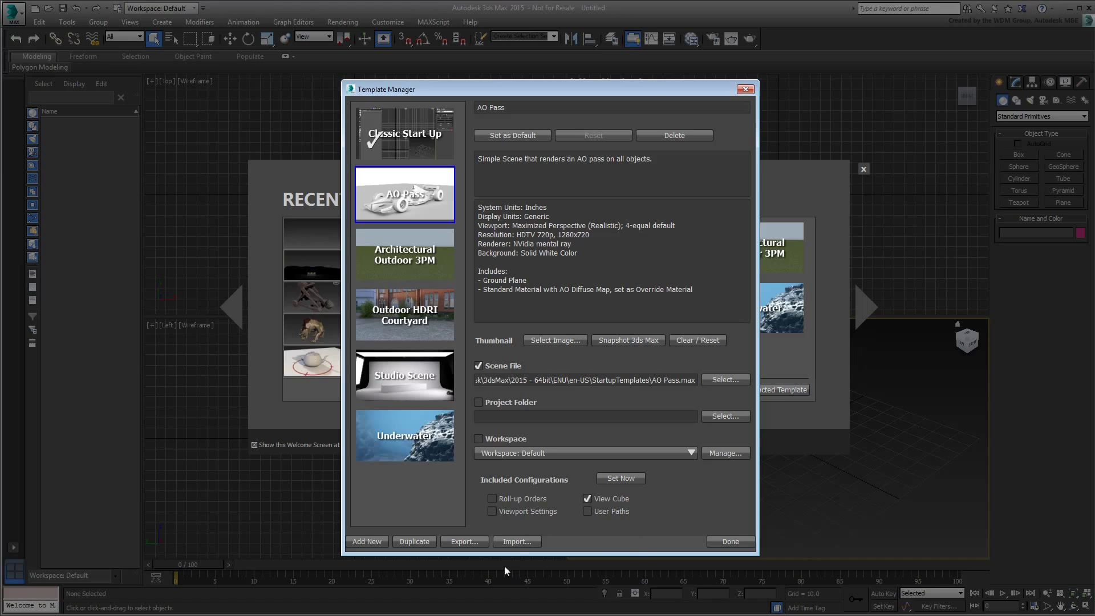
Import Turntable.template_ex from the Custom_SU-Templates folder on C: and close the Template Manager.
{"action": "left_click", "coordinate": [512, 542]}
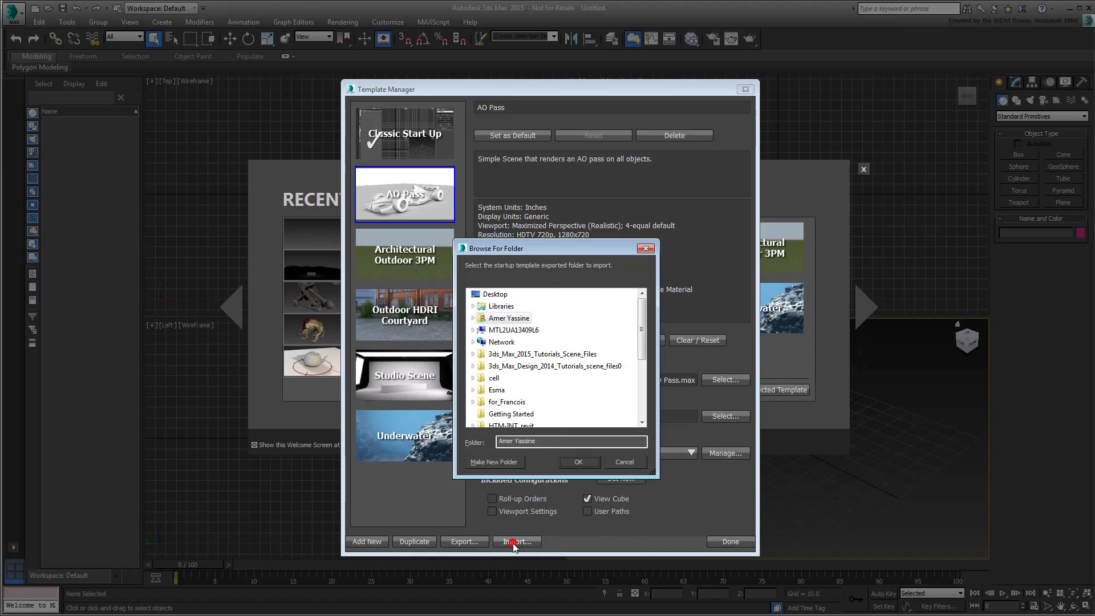
{"action": "left_click", "coordinate": [473, 330]}
{"action": "left_click", "coordinate": [479, 342]}
{"action": "left_click", "coordinate": [534, 366]}
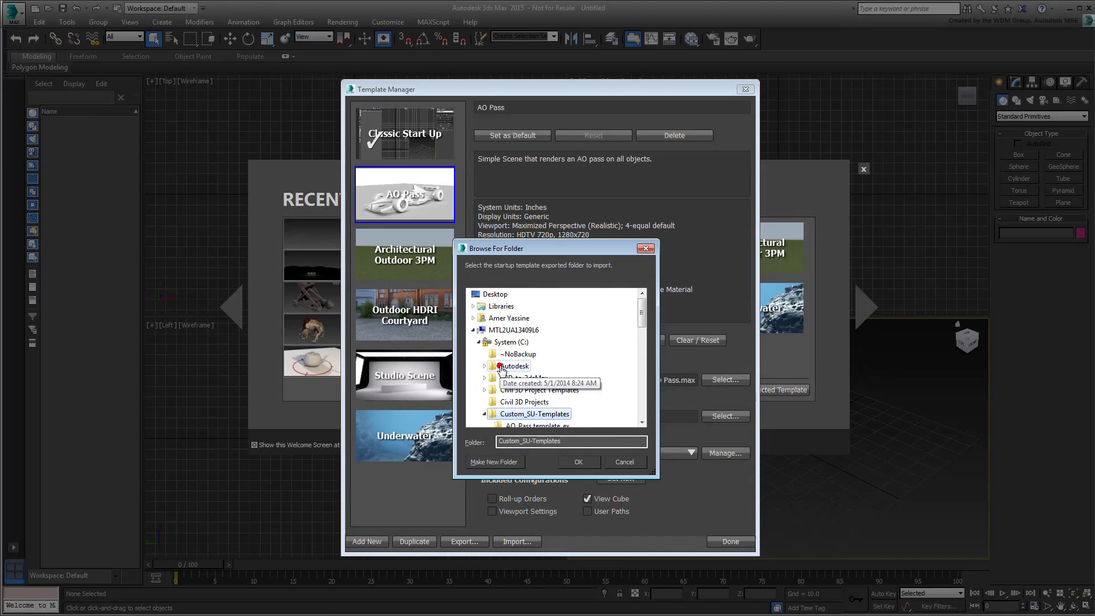
{"action": "scroll", "coordinate": [594, 371], "scroll_direction": "down", "scroll_amount": 1}
{"action": "left_click", "coordinate": [539, 366]}
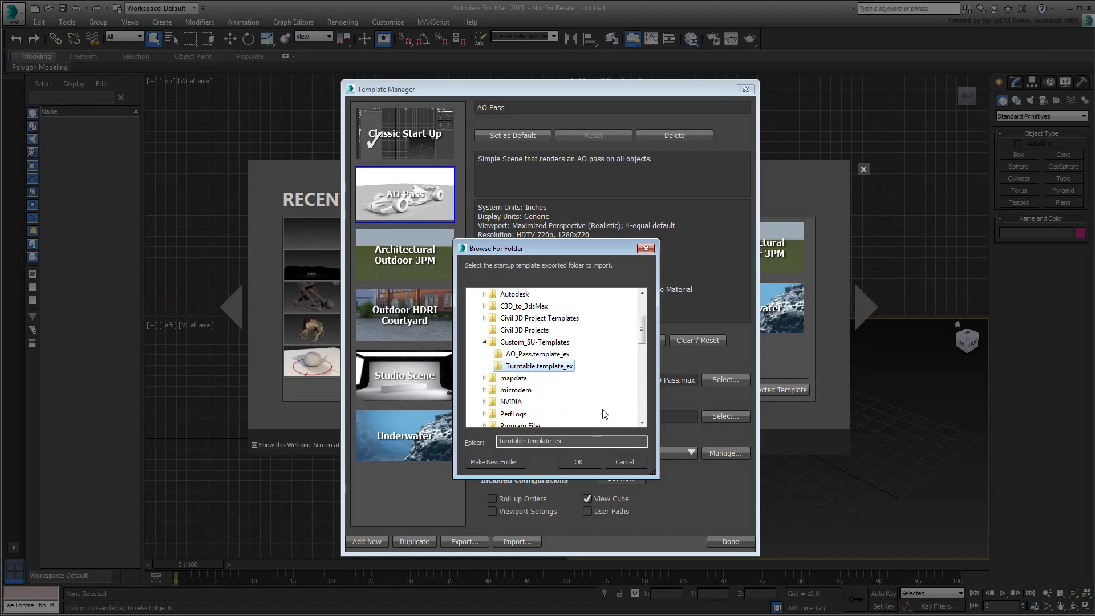
{"action": "left_click", "coordinate": [577, 464]}
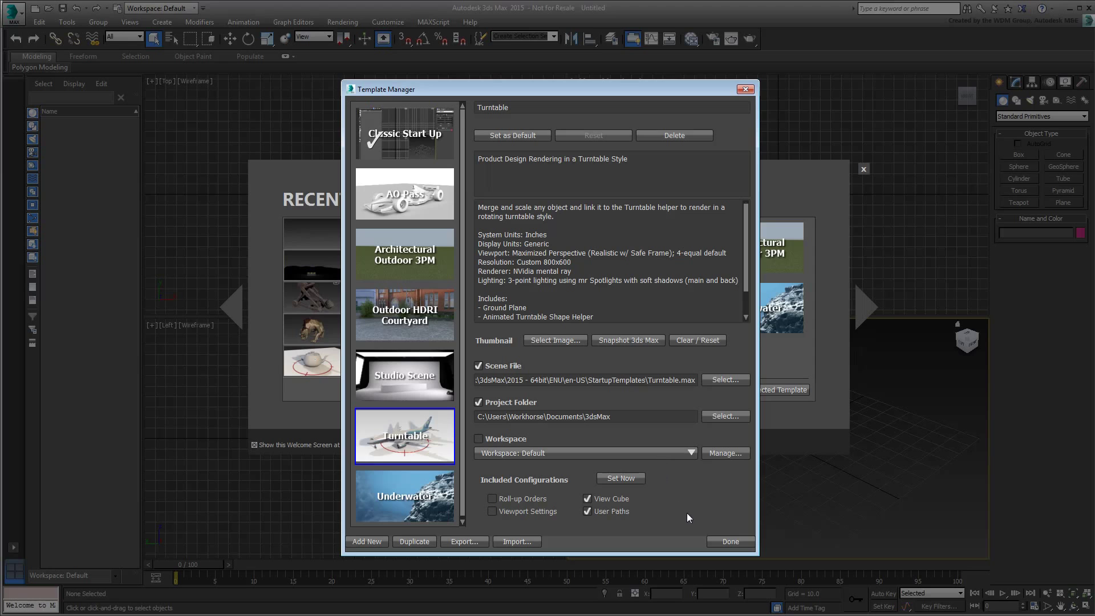
{"action": "left_click", "coordinate": [725, 541]}
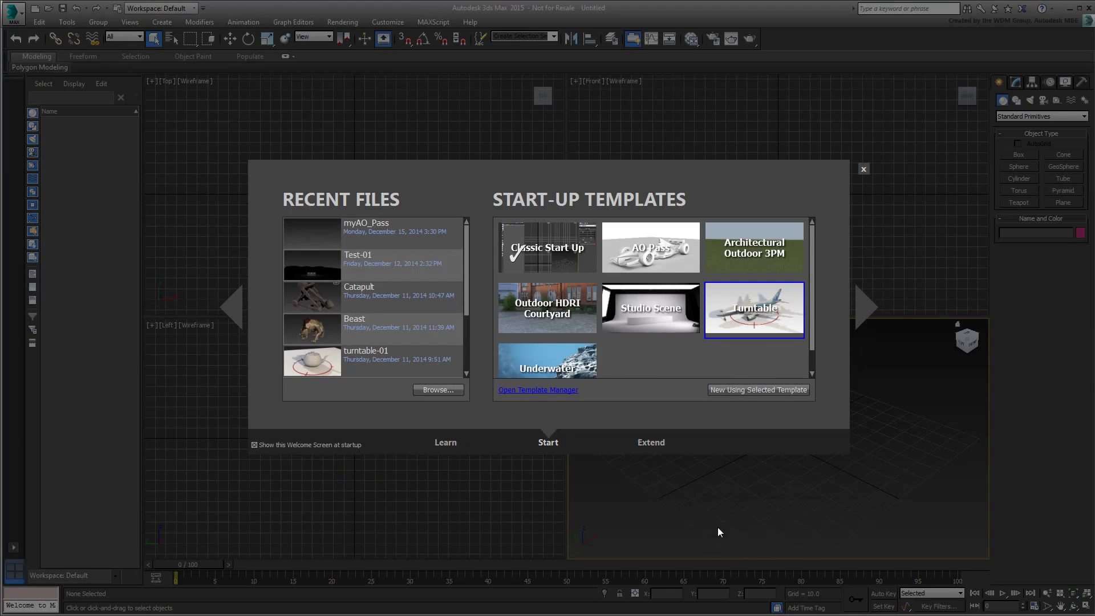
Start a new scene from the Turntable template and inspect its three area lights.
{"action": "left_click", "coordinate": [758, 390]}
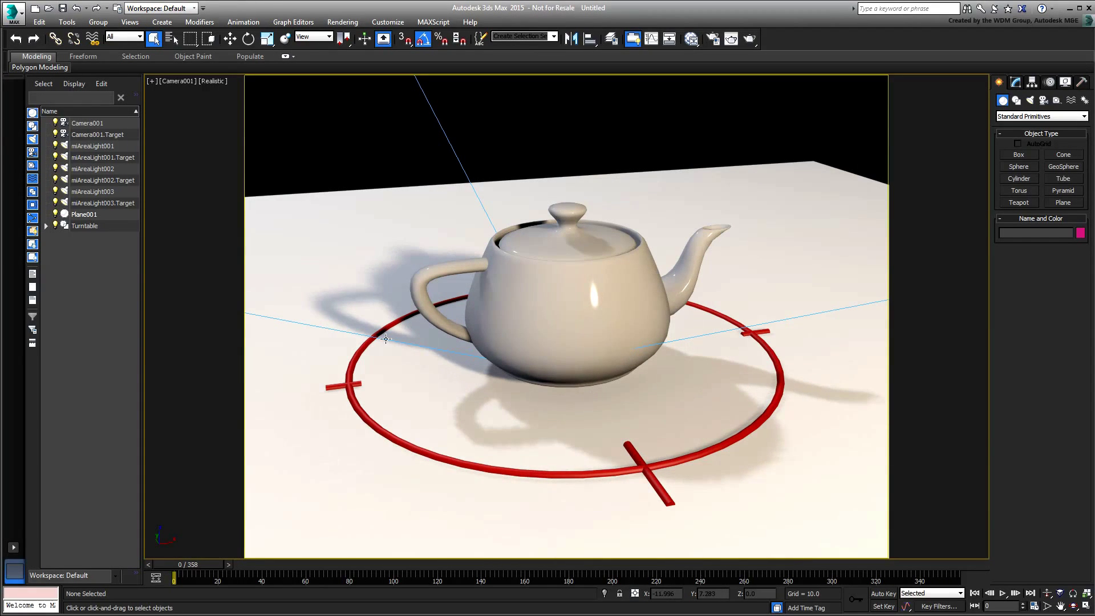
{"action": "left_click", "coordinate": [104, 146]}
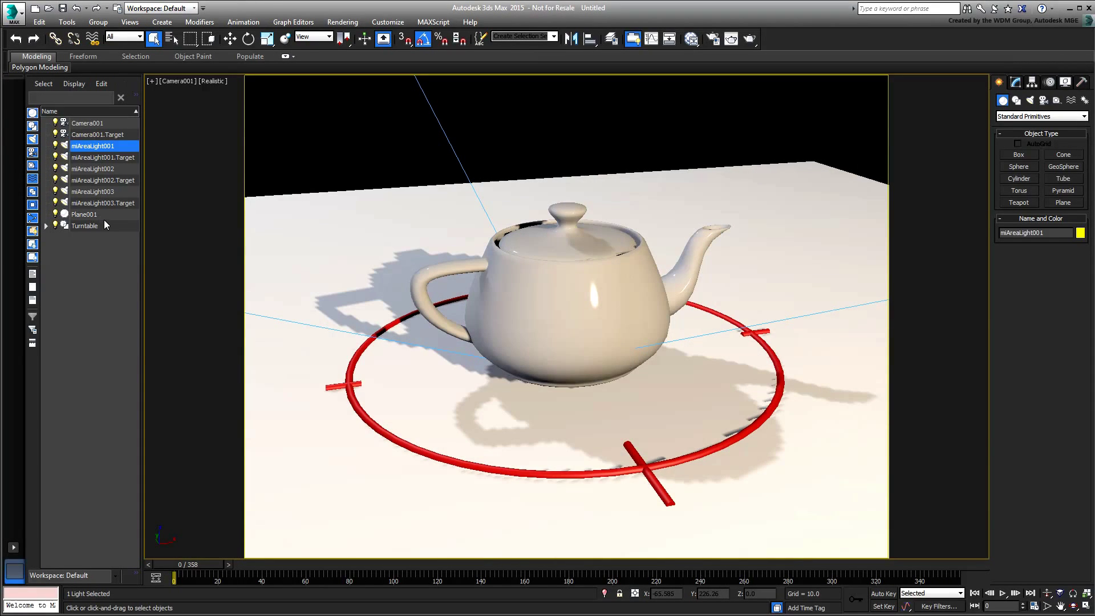
{"action": "left_click", "coordinate": [107, 203], "text": "shift"}
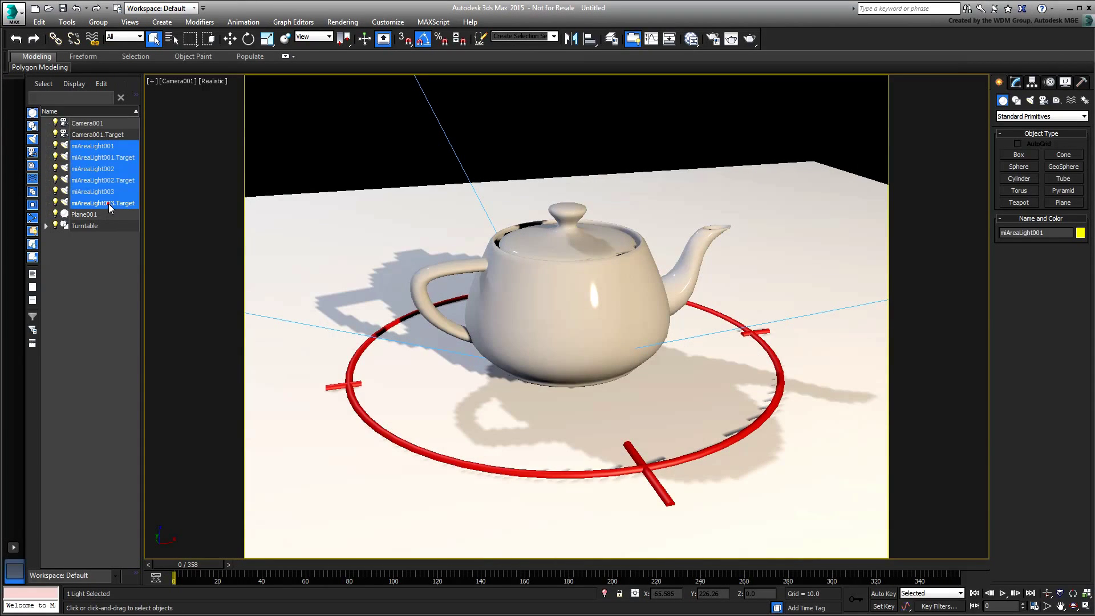
{"action": "left_click", "coordinate": [131, 329]}
Test-render a later frame of the spinning teapot, then return to frame 0 and show Turntable's children.
{"action": "left_click_drag", "start_coordinate": [196, 564], "coordinate": [936, 553]}
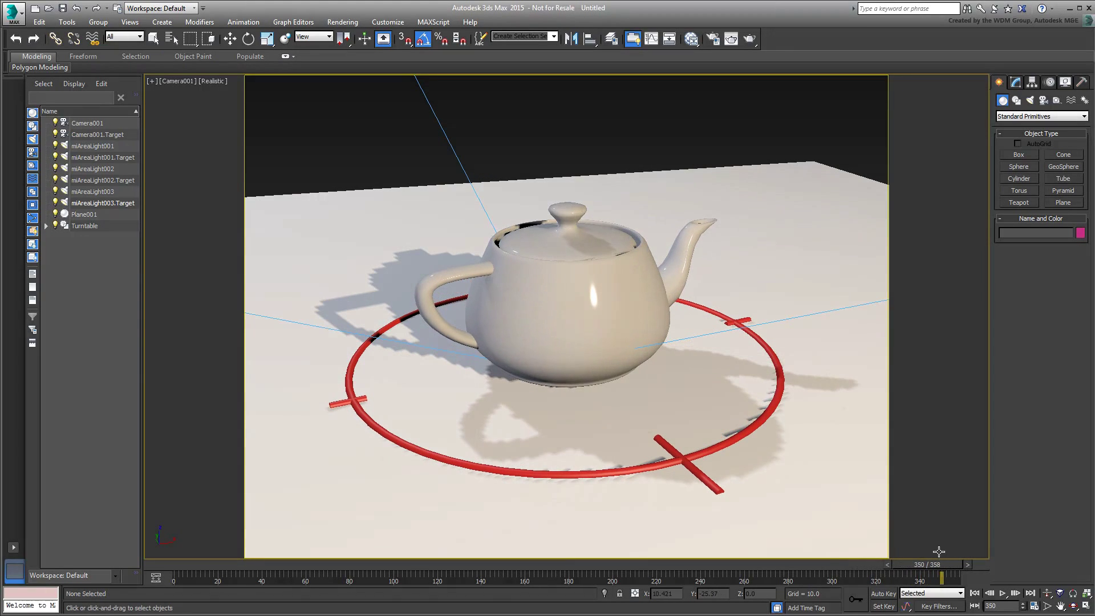
{"action": "left_click", "coordinate": [751, 40]}
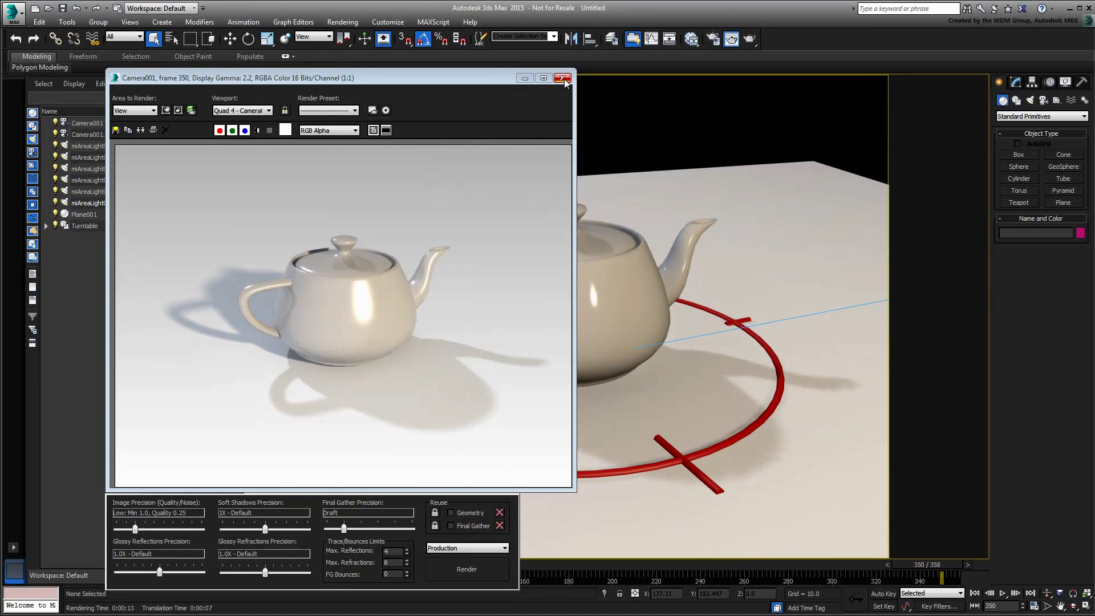
{"action": "left_click", "coordinate": [563, 78]}
{"action": "left_click_drag", "start_coordinate": [927, 564], "coordinate": [228, 564]}
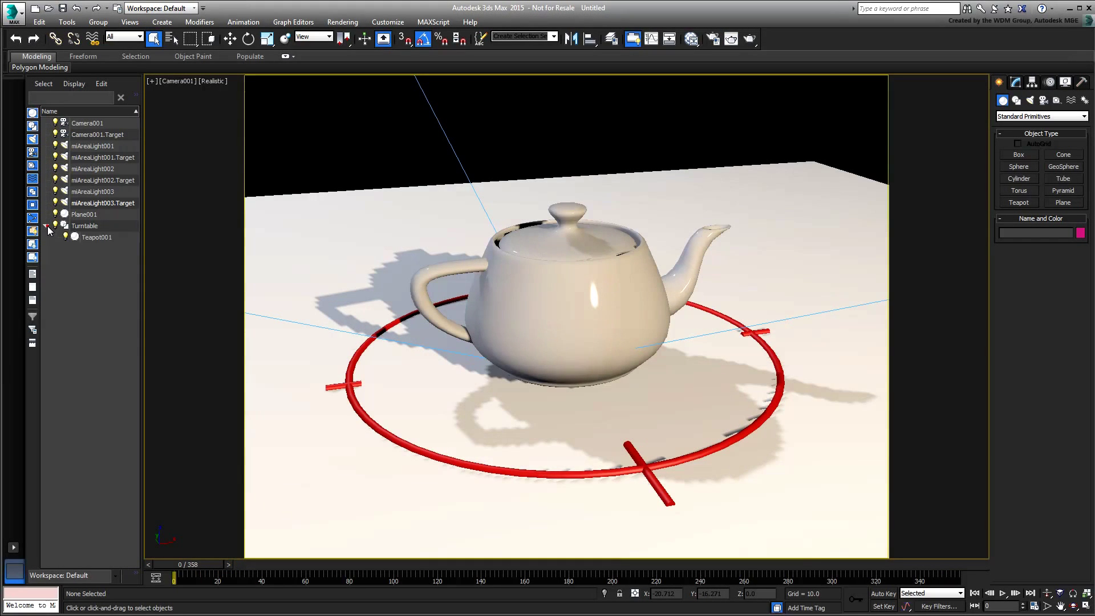
{"action": "left_click", "coordinate": [46, 226]}
Hide Teapot001, merge in the Boeing_787, scale it up to fill the ring, and link it under Turntable.
{"action": "left_click", "coordinate": [65, 237]}
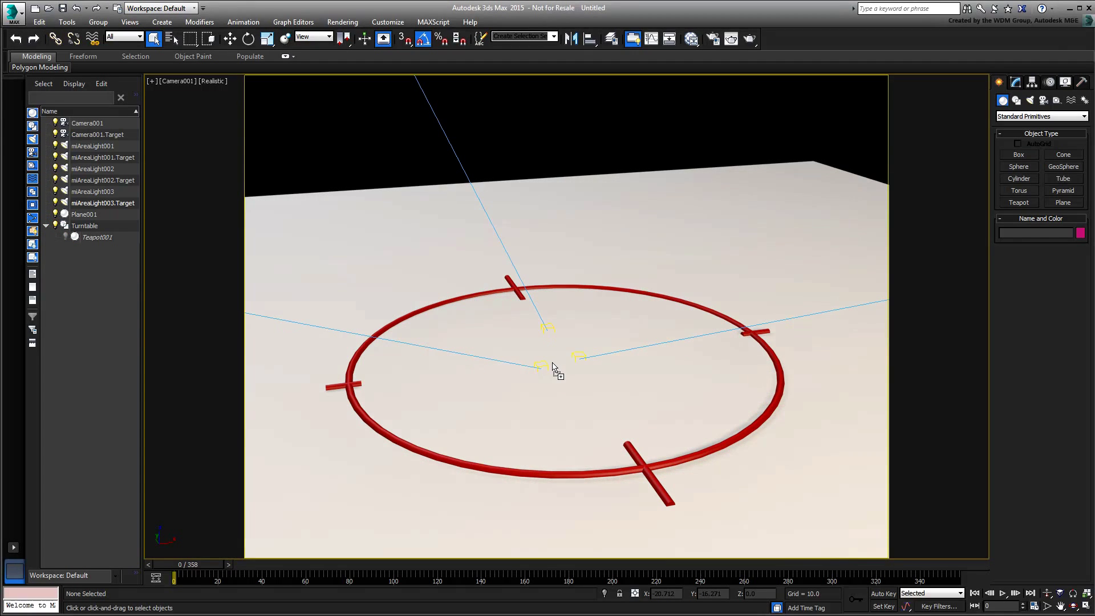
{"action": "left_click_drag", "start_coordinate": [552, 369], "coordinate": [558, 370]}
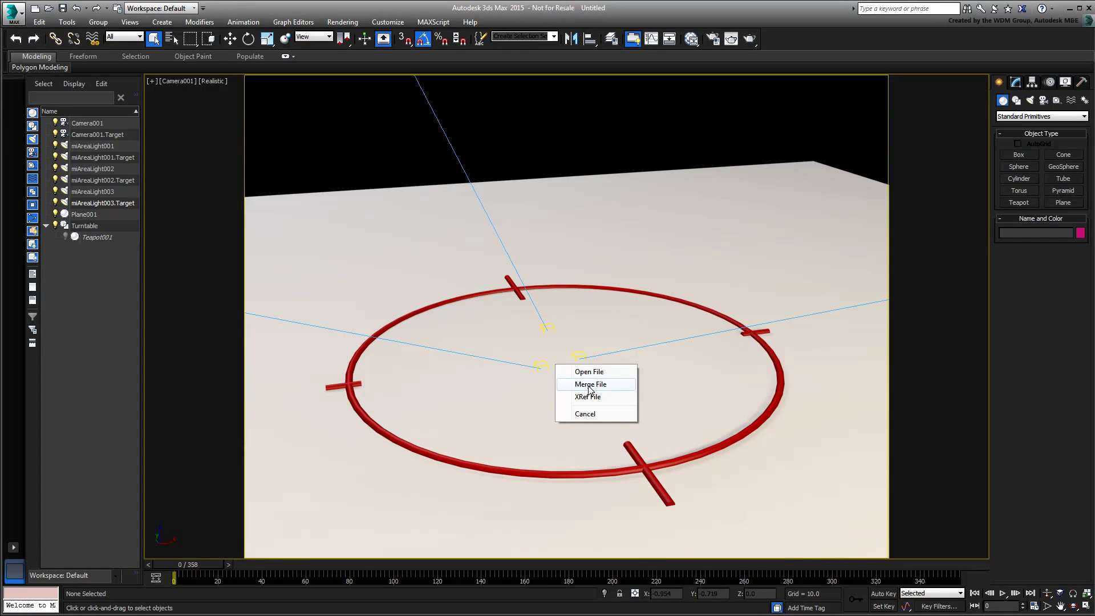
{"action": "left_click", "coordinate": [591, 384]}
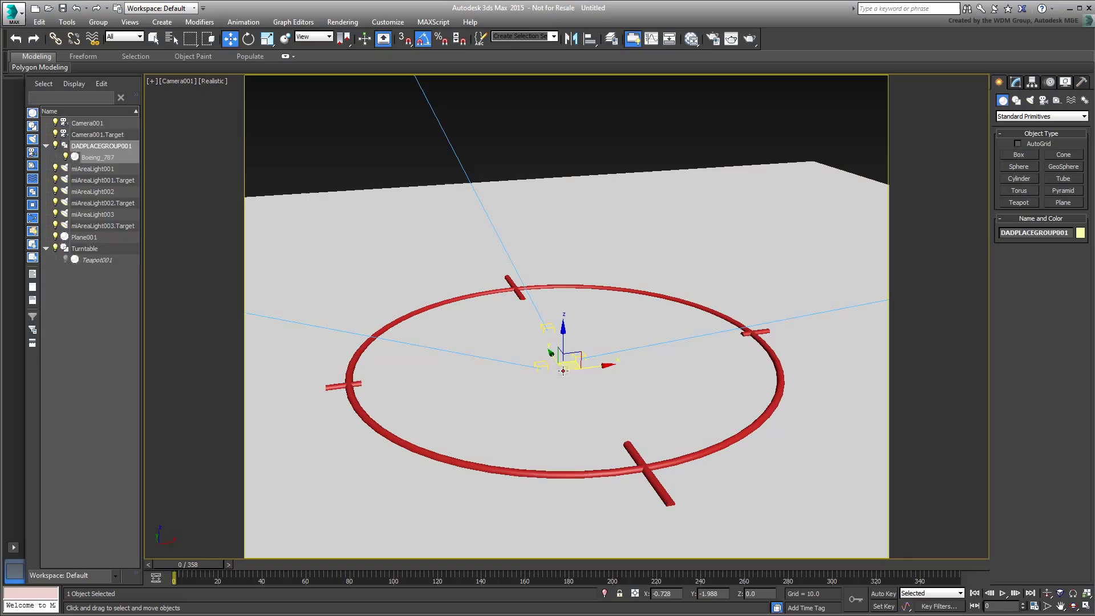
{"action": "left_click", "coordinate": [563, 371]}
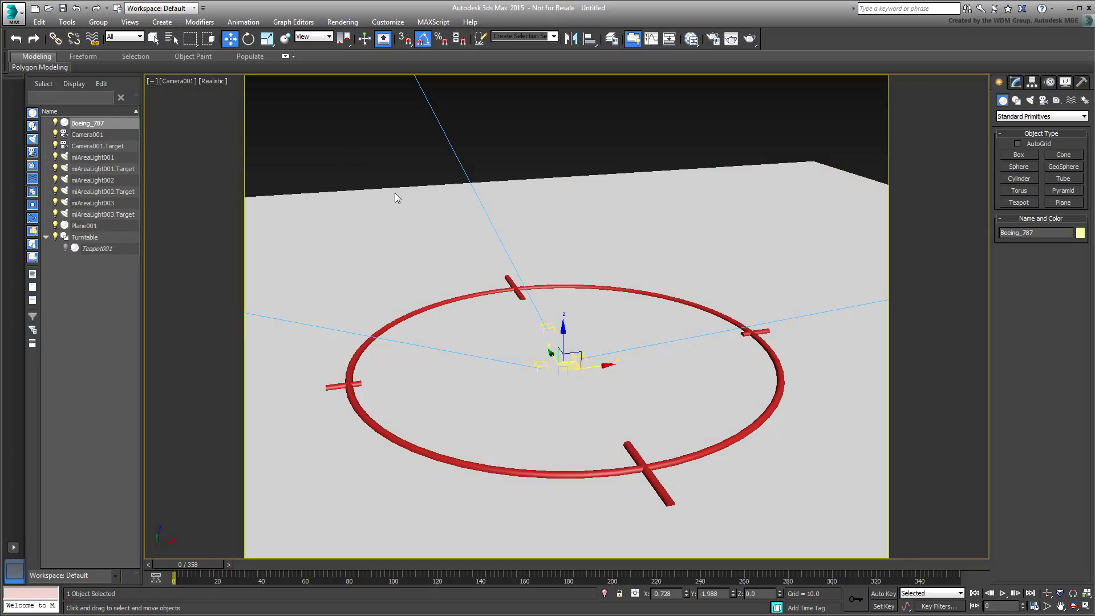
{"action": "key", "text": "r"}
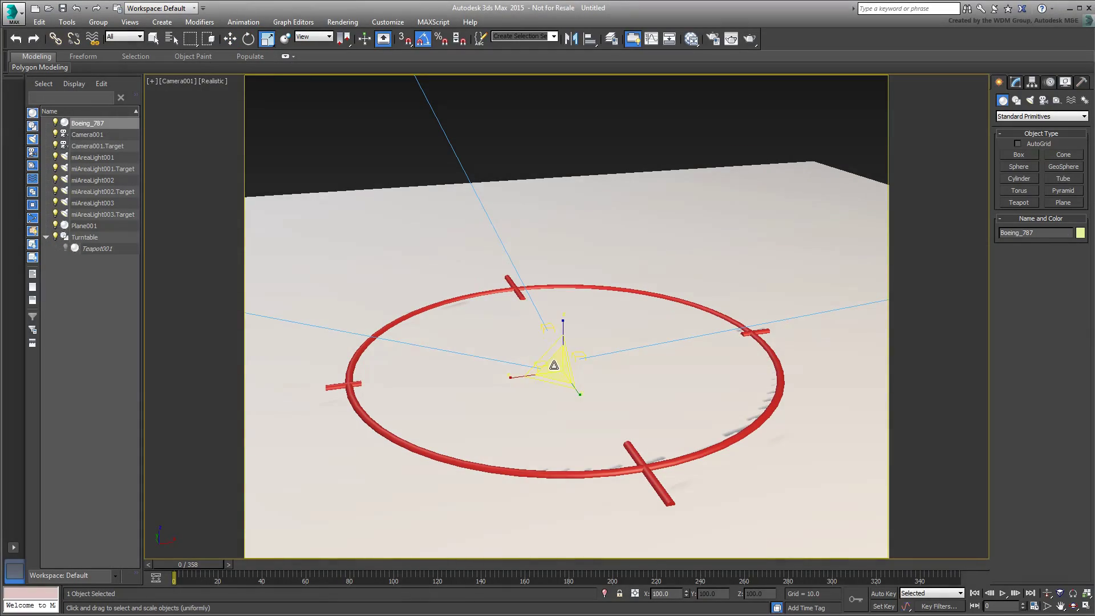
{"action": "left_click_drag", "start_coordinate": [557, 366], "coordinate": [526, 262]}
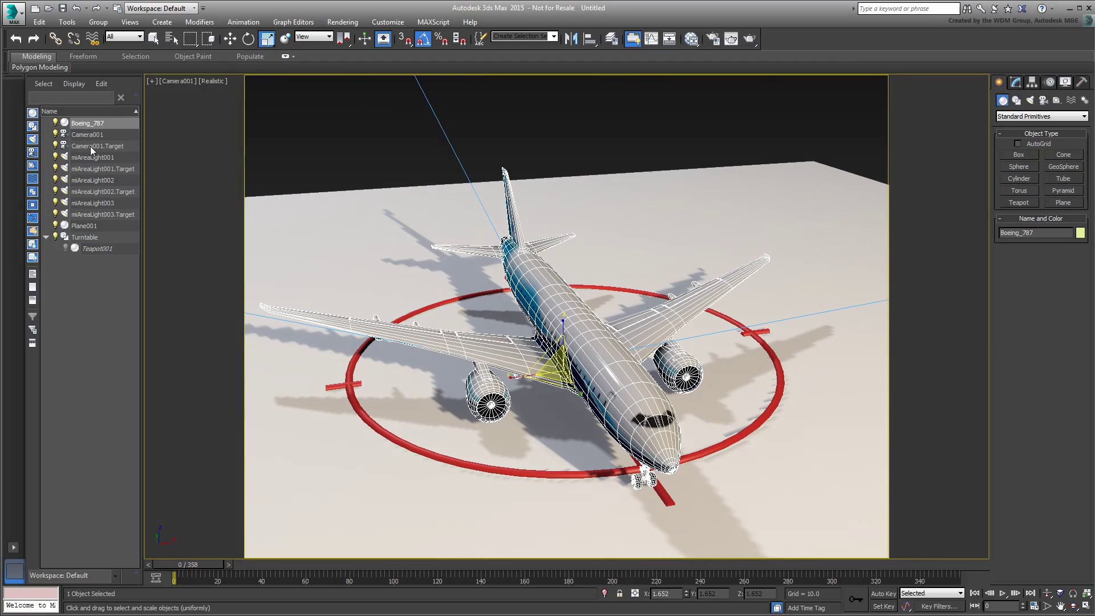
{"action": "left_click_drag", "start_coordinate": [86, 123], "coordinate": [81, 236]}
Advance the timeline and production-render the rotated Boeing_787.
{"action": "left_click_drag", "start_coordinate": [191, 565], "coordinate": [295, 565]}
{"action": "key", "text": "r"}
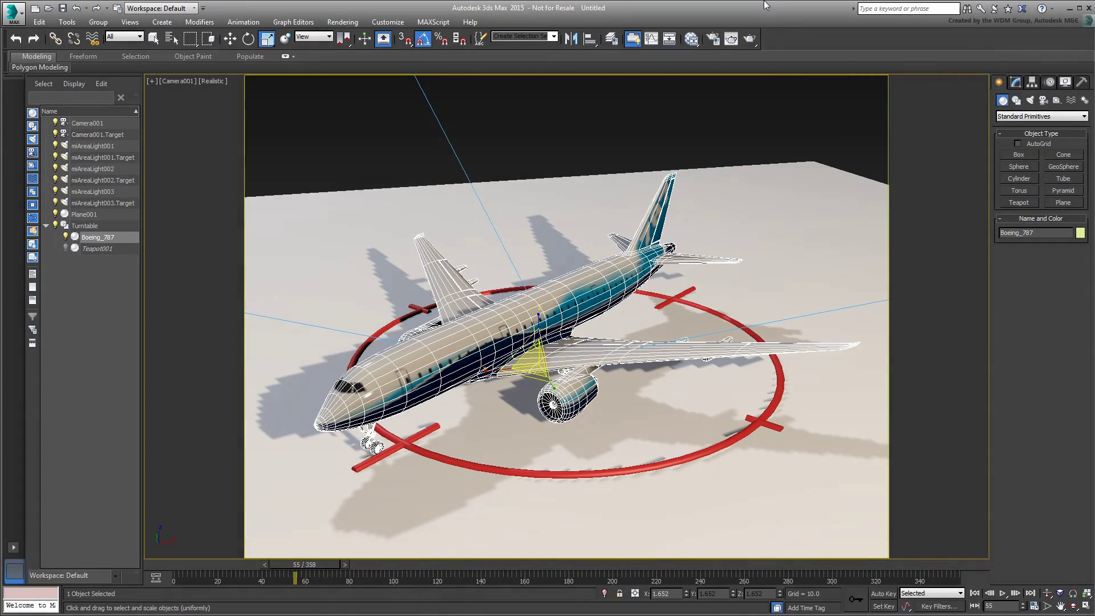
{"action": "left_click", "coordinate": [749, 39]}
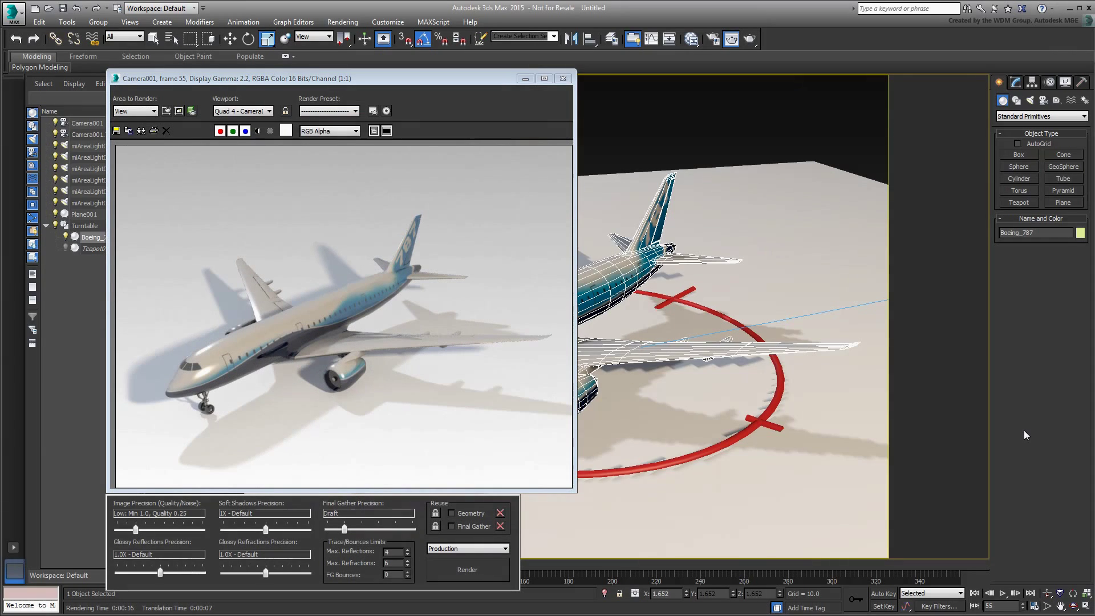
{"action": "left_click", "coordinate": [561, 79]}
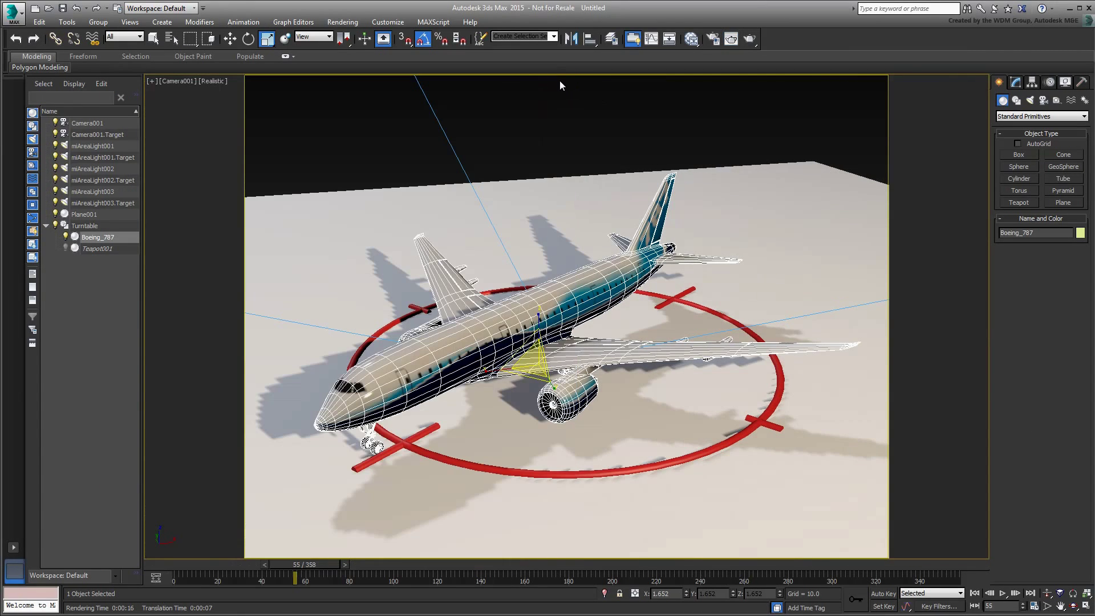
Hide the Boeing_787, merge the Bus Station, shrink it to 15%, and center it over the turntable ring.
{"action": "left_click", "coordinate": [66, 237]}
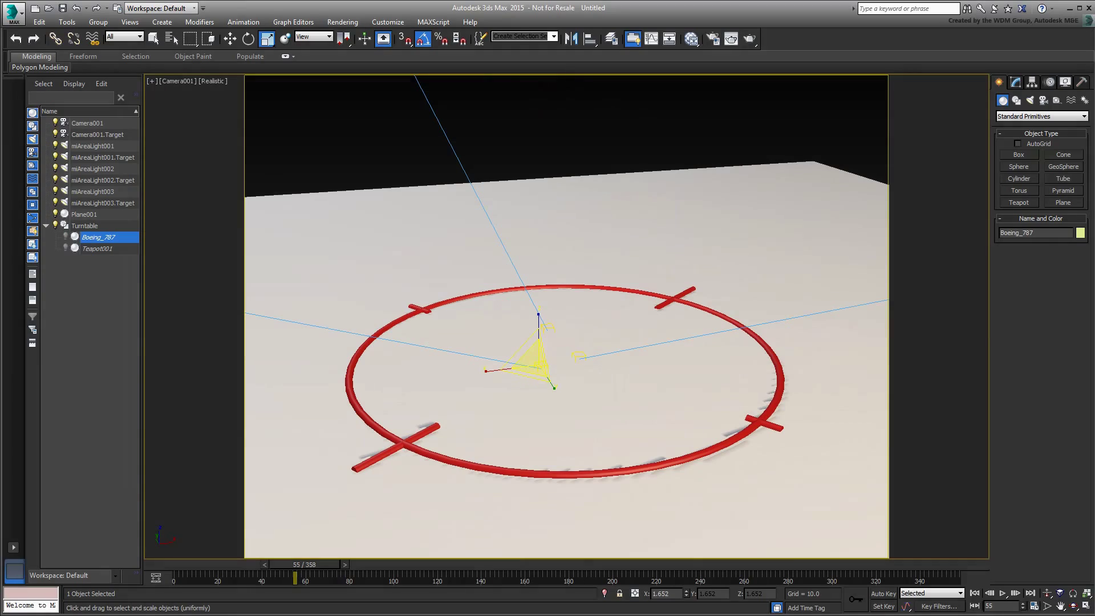
{"action": "left_click_drag", "start_coordinate": [581, 379], "coordinate": [571, 369]}
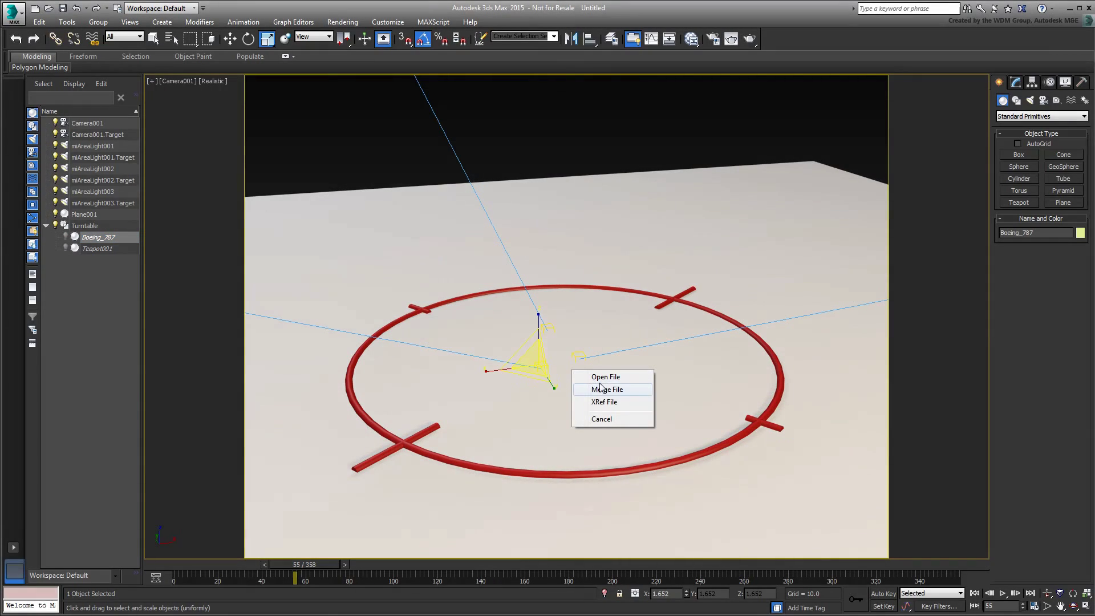
{"action": "left_click", "coordinate": [601, 389]}
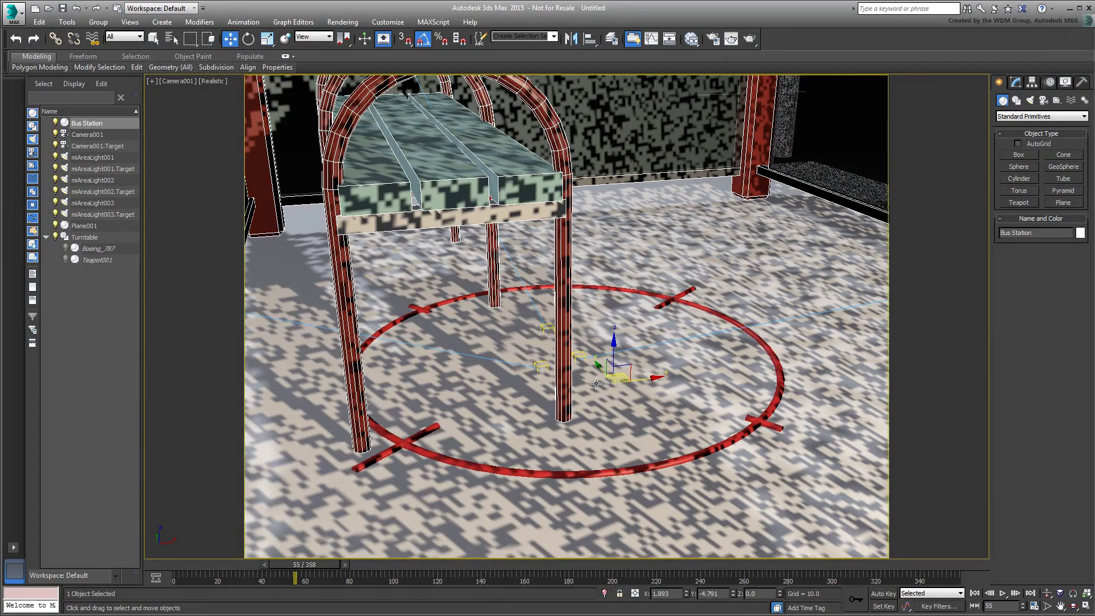
{"action": "left_click", "coordinate": [266, 38]}
{"action": "left_click_drag", "start_coordinate": [613, 378], "coordinate": [683, 206]}
{"action": "left_click", "coordinate": [230, 38]}
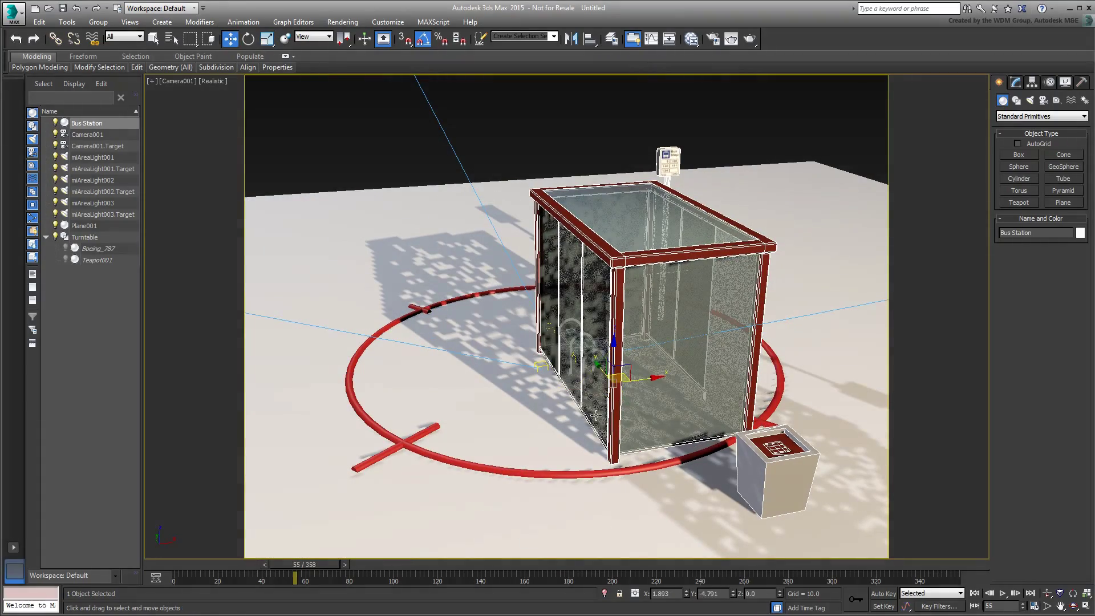
{"action": "left_click_drag", "start_coordinate": [607, 379], "coordinate": [532, 347]}
{"action": "key", "text": "Home"}
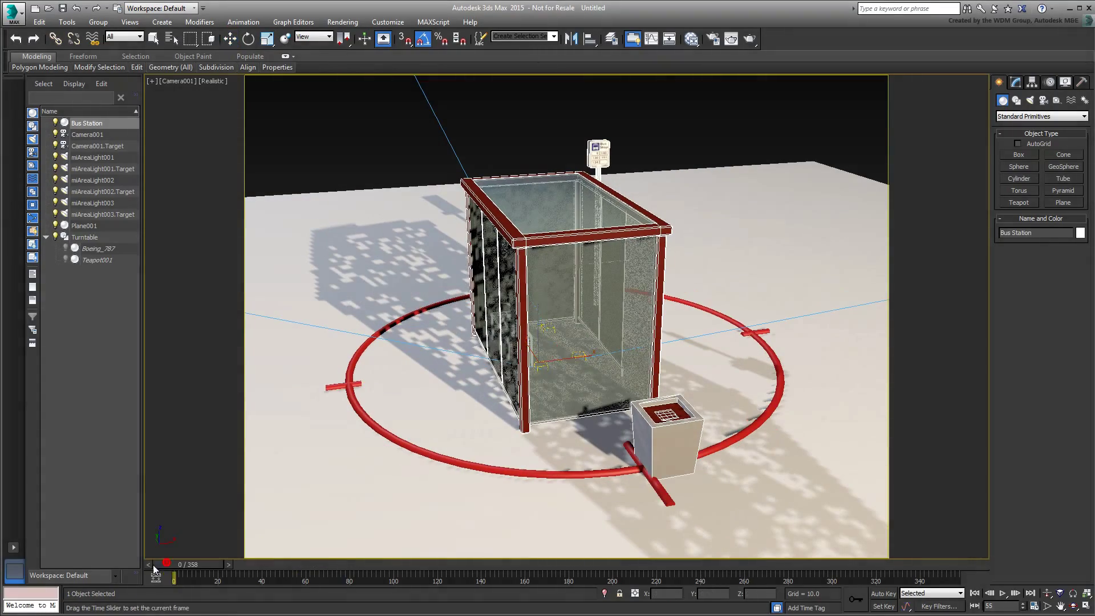
Link the Bus Station under Turntable, test-render frame 129, then hide it.
{"action": "left_click_drag", "start_coordinate": [86, 123], "coordinate": [85, 237]}
{"action": "left_click_drag", "start_coordinate": [174, 578], "coordinate": [469, 575]}
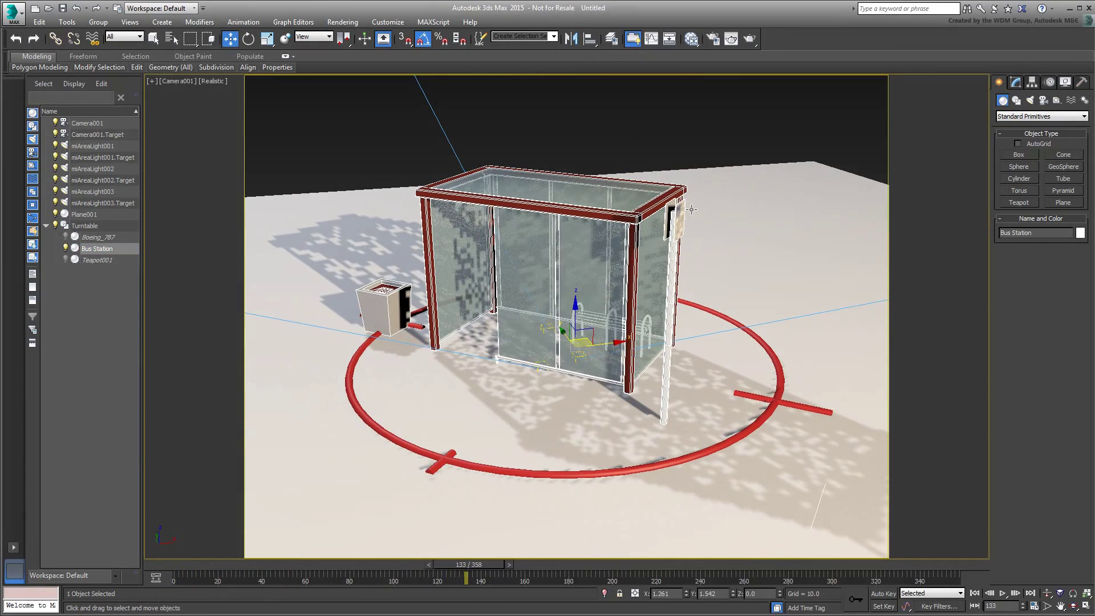
{"action": "left_click", "coordinate": [732, 38]}
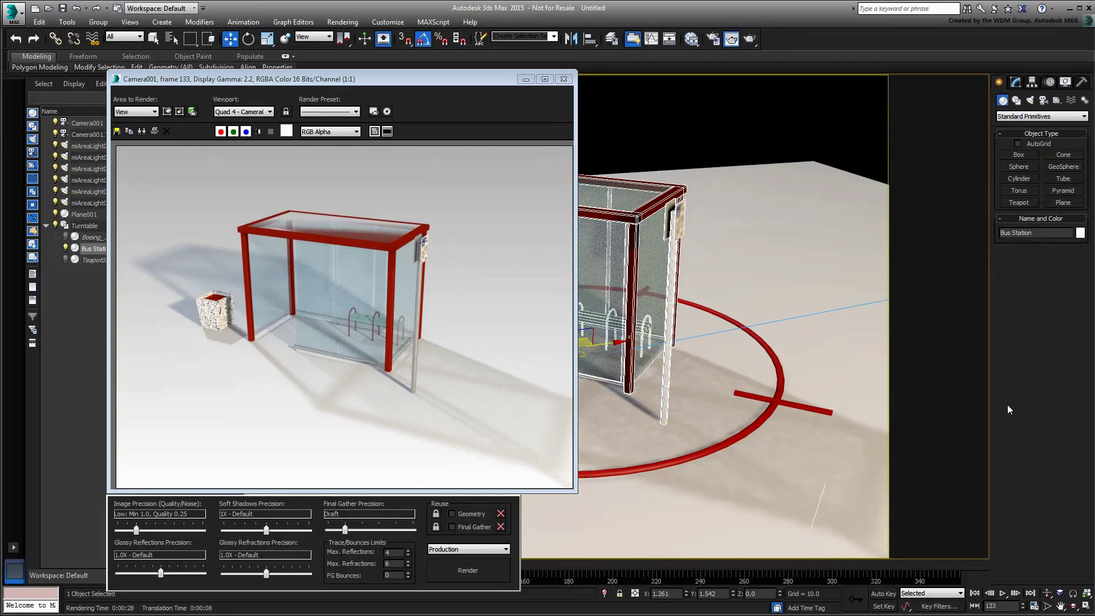
{"action": "left_click", "coordinate": [564, 78]}
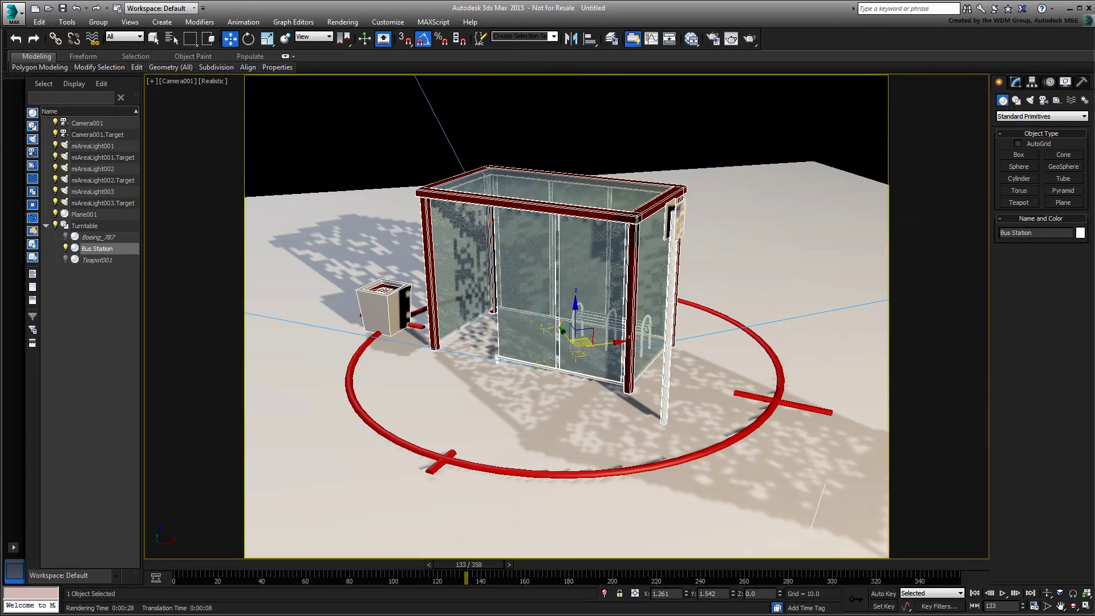
{"action": "left_click", "coordinate": [65, 248]}
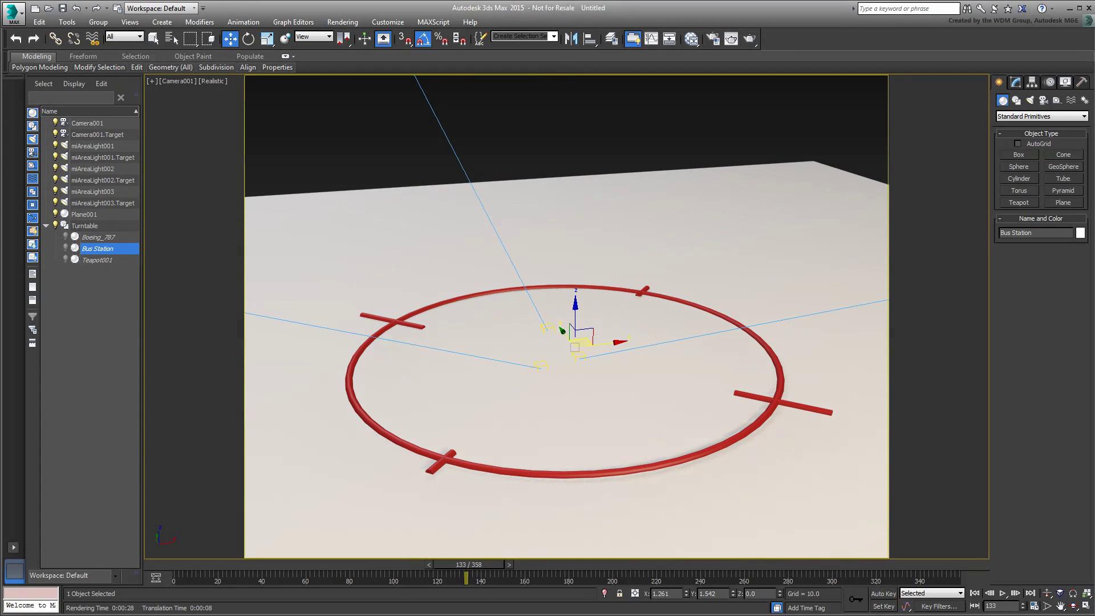
Merge the catapult, shrink it to 38%, and rotate it about 95° around Z.
{"action": "left_click_drag", "start_coordinate": [514, 349], "coordinate": [548, 351]}
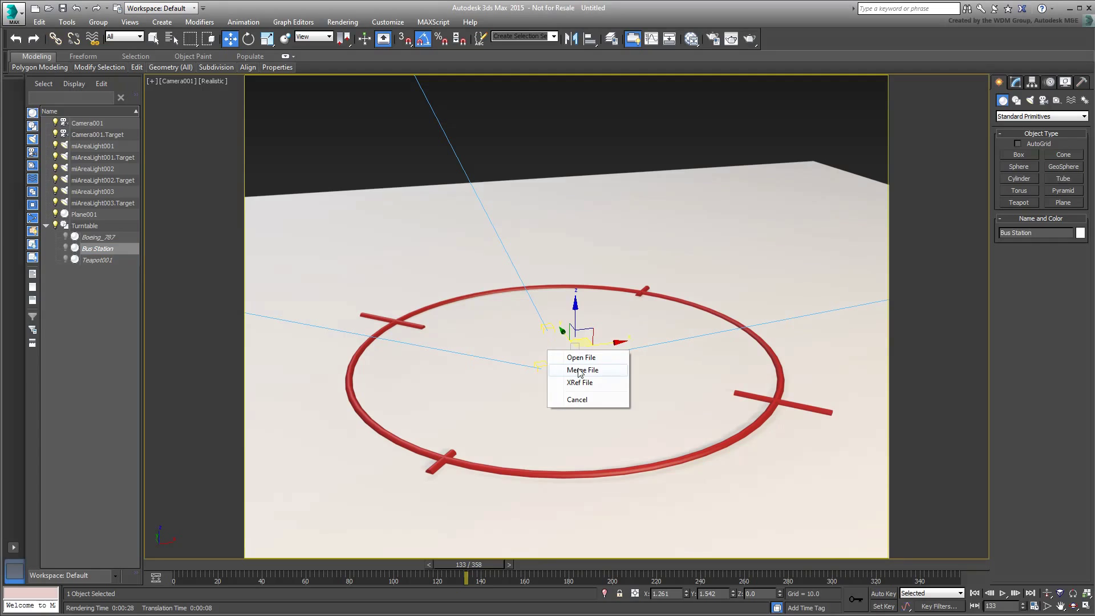
{"action": "left_click", "coordinate": [579, 370]}
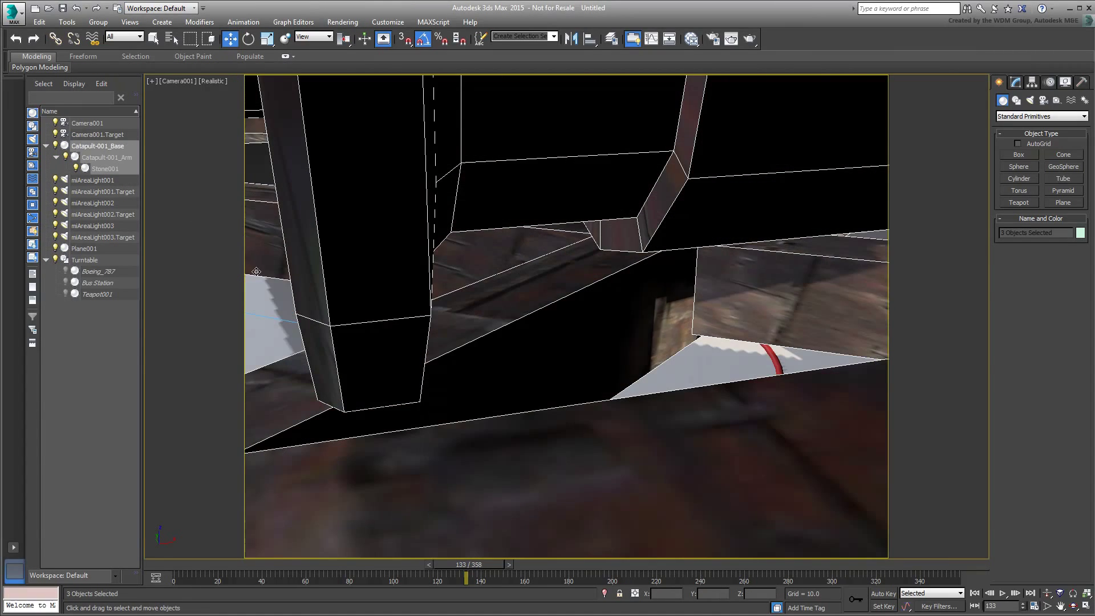
{"action": "left_click", "coordinate": [99, 147]}
{"action": "key", "text": "r"}
{"action": "left_click_drag", "start_coordinate": [534, 369], "coordinate": [540, 434]}
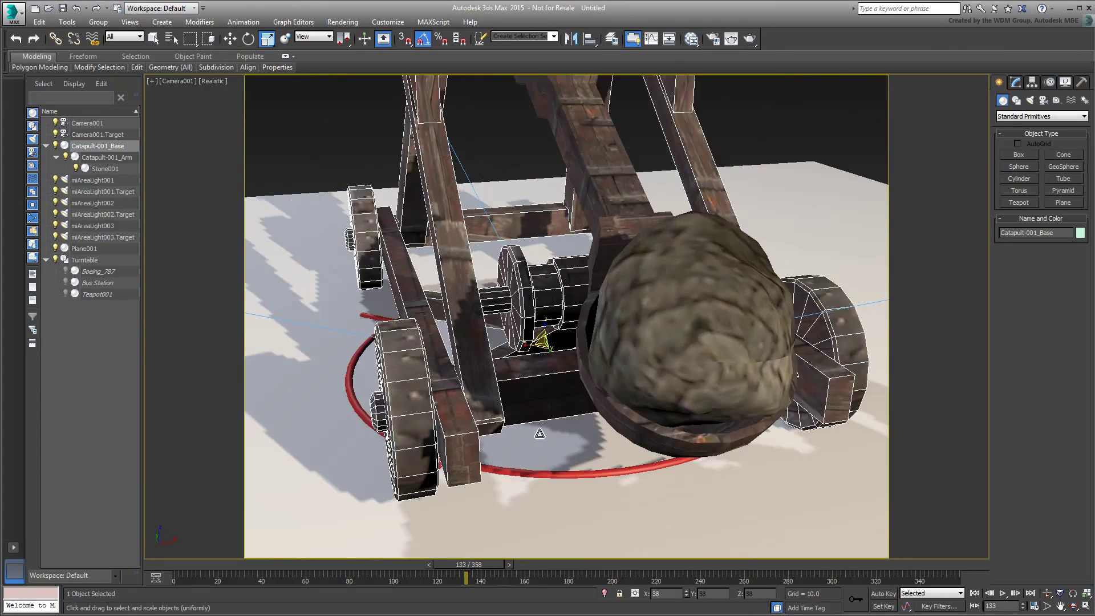
{"action": "key", "text": "e"}
{"action": "left_click_drag", "start_coordinate": [548, 359], "coordinate": [600, 365]}
{"action": "left_click", "coordinate": [170, 570]}
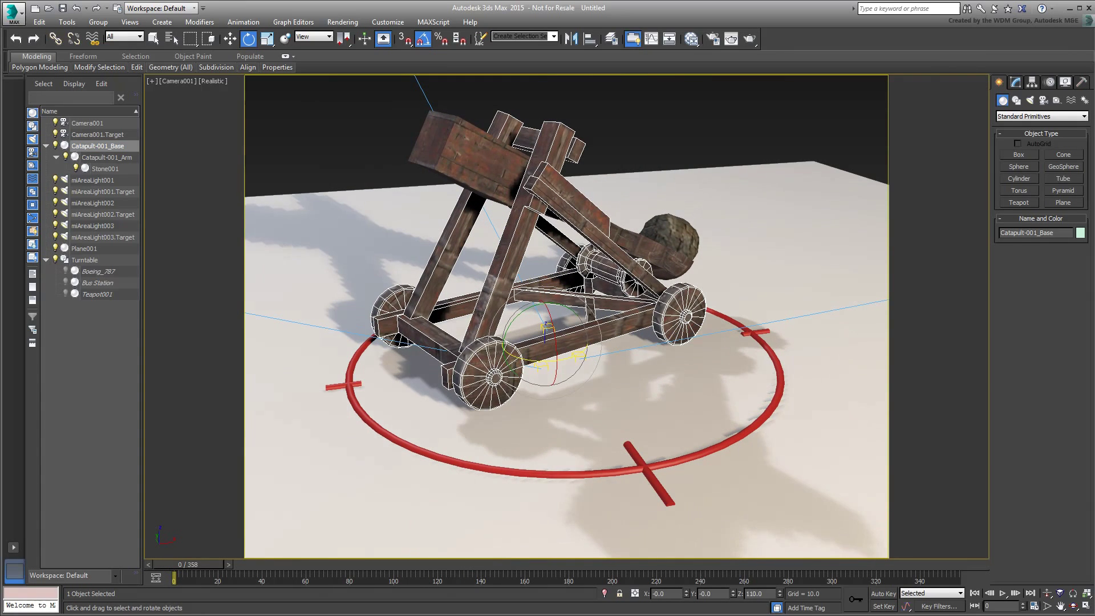
Merge the Beast, shrink it to about 38%, and place it in front of the catapult.
{"action": "left_click_drag", "start_coordinate": [732, 411], "coordinate": [664, 421]}
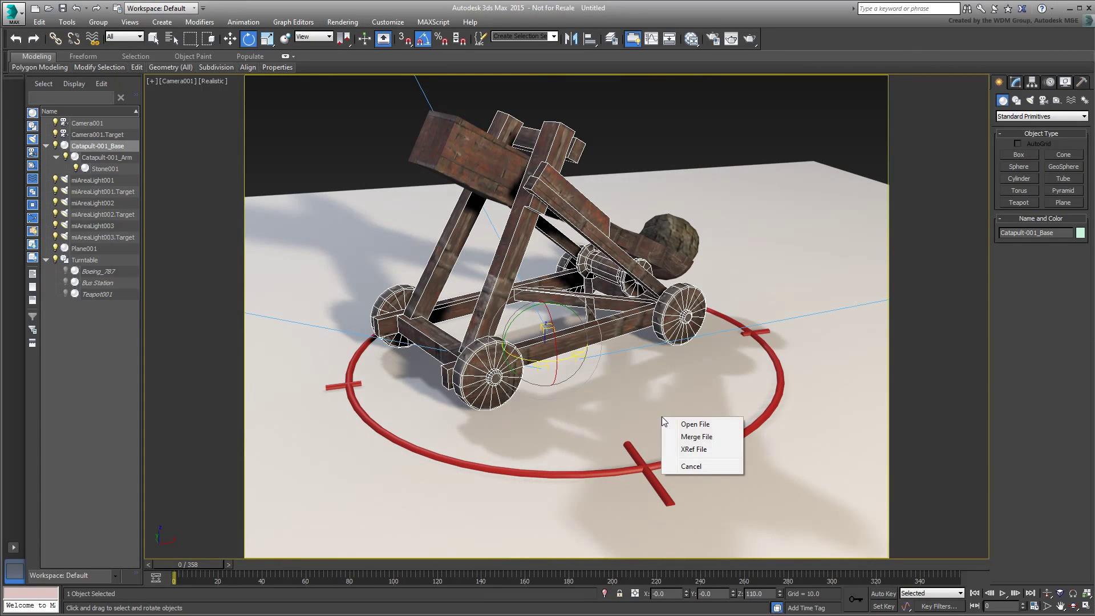
{"action": "left_click", "coordinate": [699, 437]}
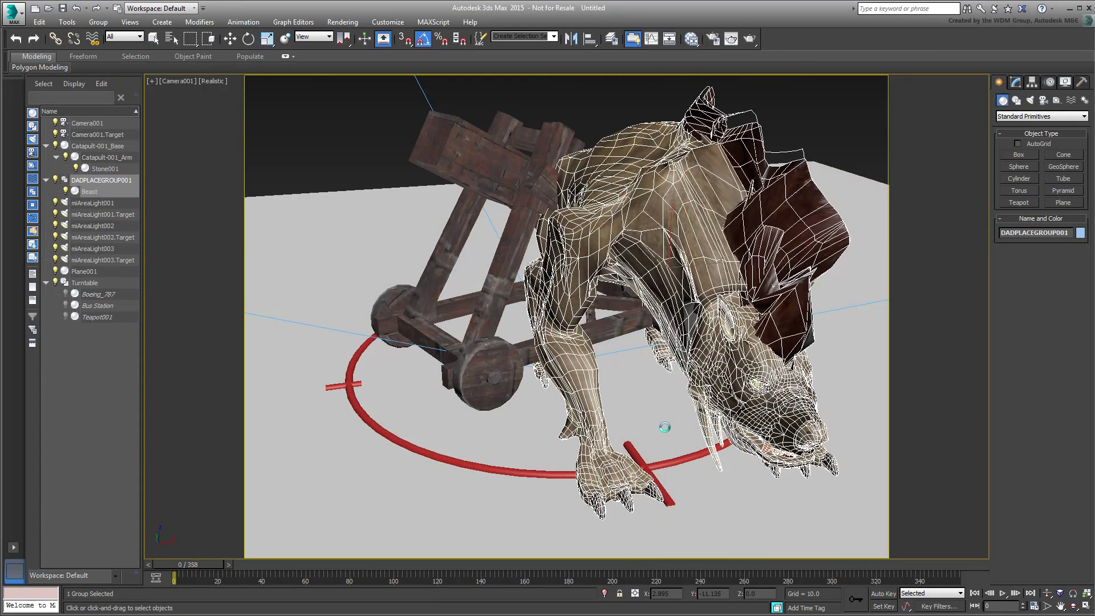
{"action": "left_click", "coordinate": [267, 39]}
{"action": "left_click_drag", "start_coordinate": [656, 425], "coordinate": [663, 520]}
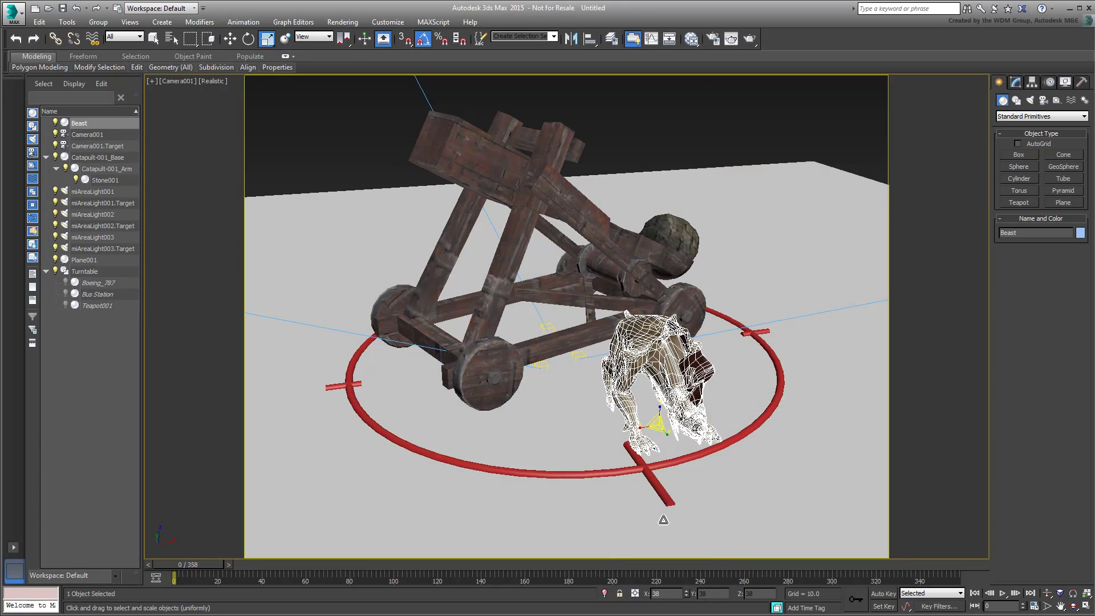
{"action": "key", "text": "w"}
{"action": "left_click_drag", "start_coordinate": [671, 418], "coordinate": [586, 552]}
{"action": "left_click", "coordinate": [248, 38]}
Link the Beast and Catapult-001_Base under Turntable, preview the turn, and production-render frame 0.
{"action": "left_click_drag", "start_coordinate": [78, 123], "coordinate": [86, 271]}
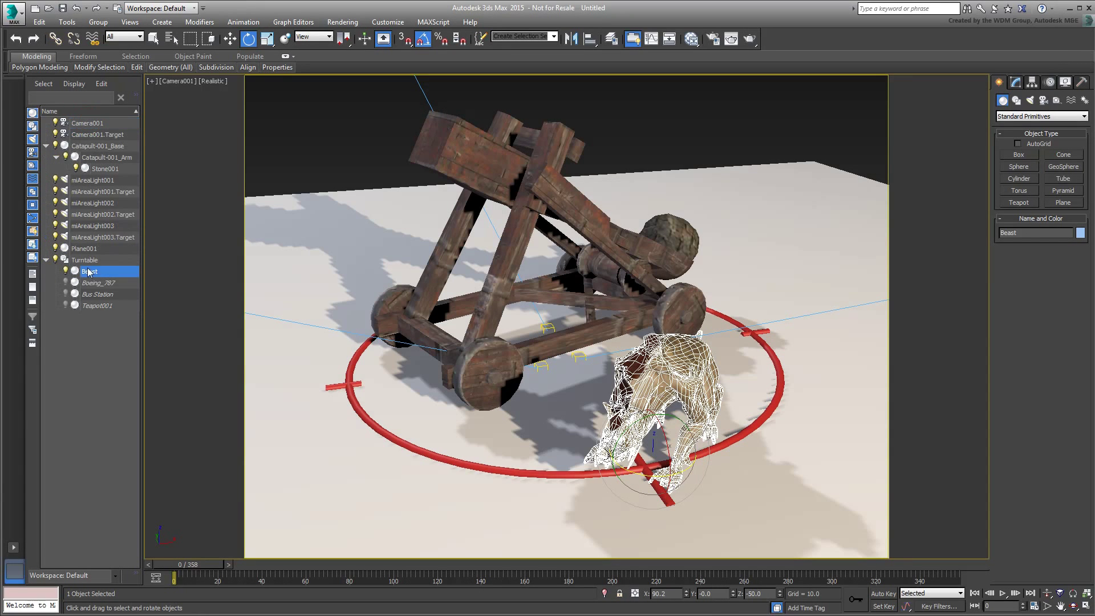
{"action": "left_click_drag", "start_coordinate": [106, 146], "coordinate": [108, 261]}
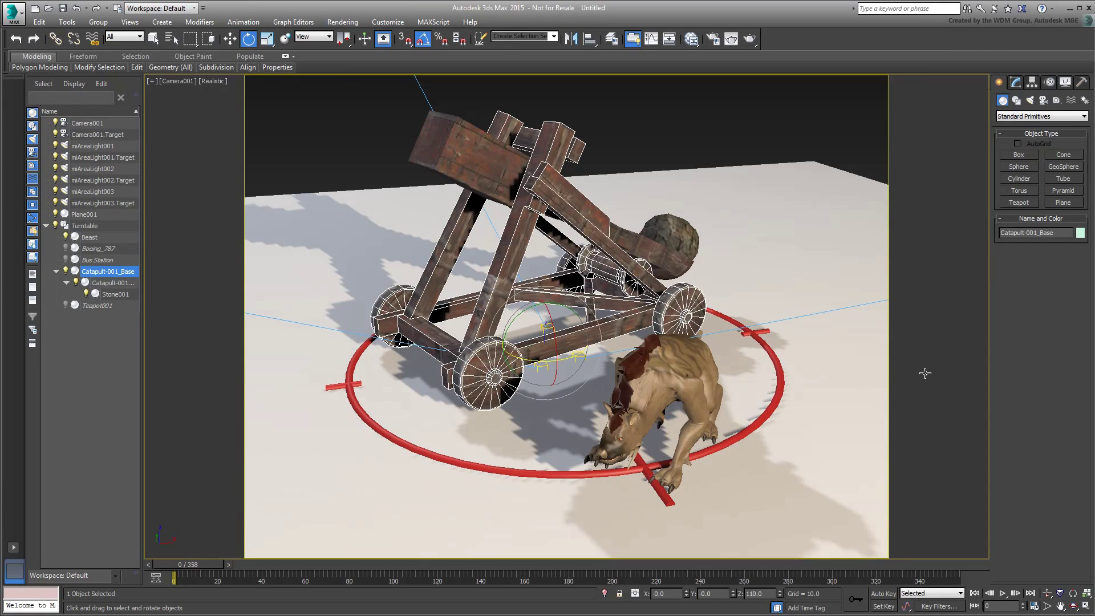
{"action": "left_click_drag", "start_coordinate": [203, 565], "coordinate": [174, 568]}
{"action": "left_click", "coordinate": [248, 38]}
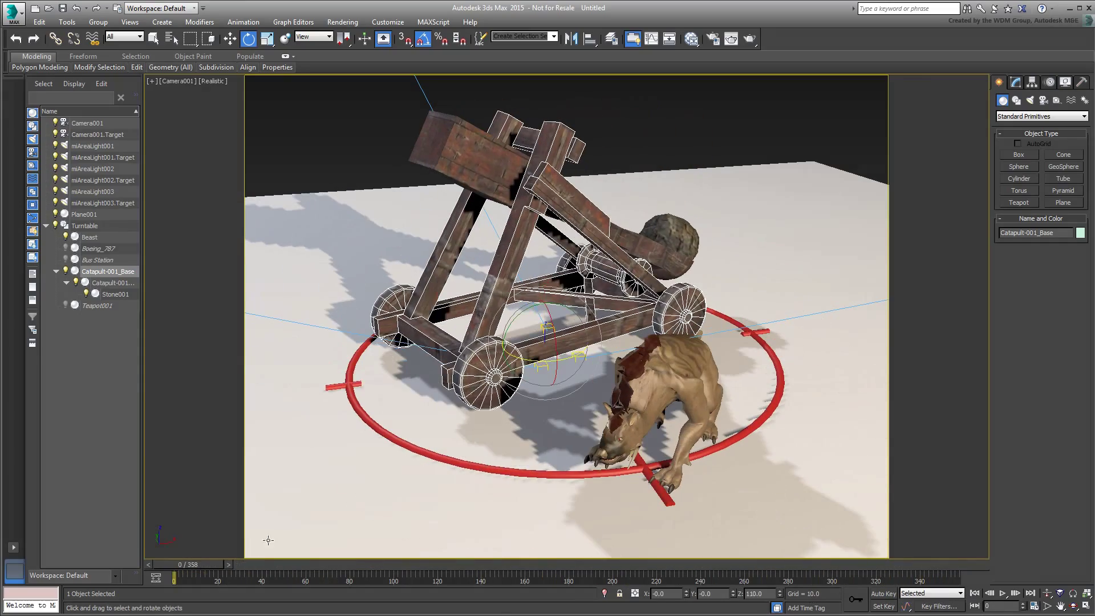
{"action": "left_click", "coordinate": [751, 39]}
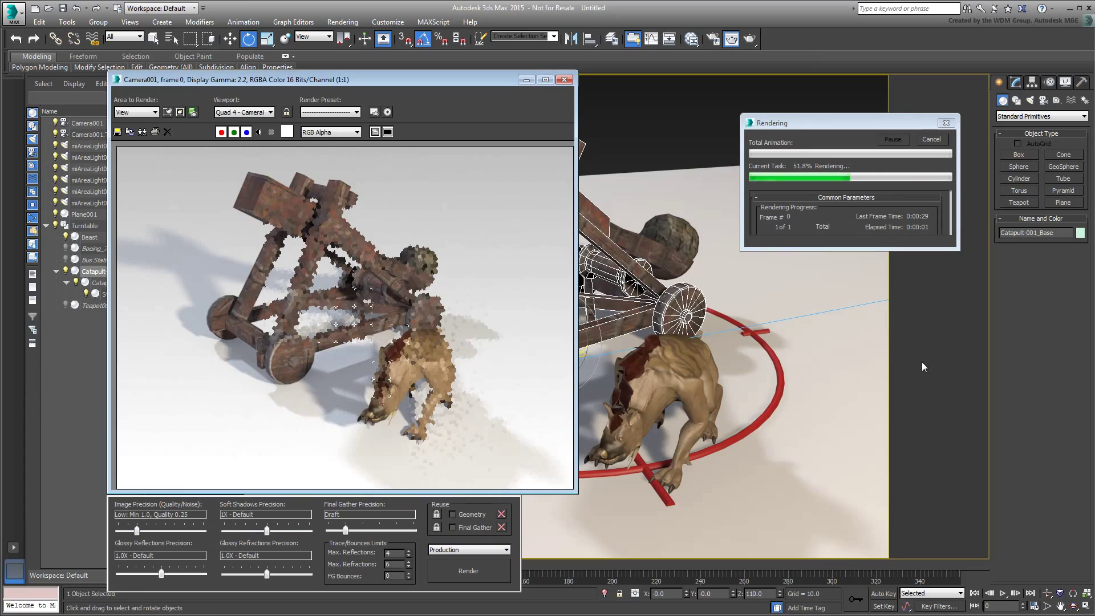